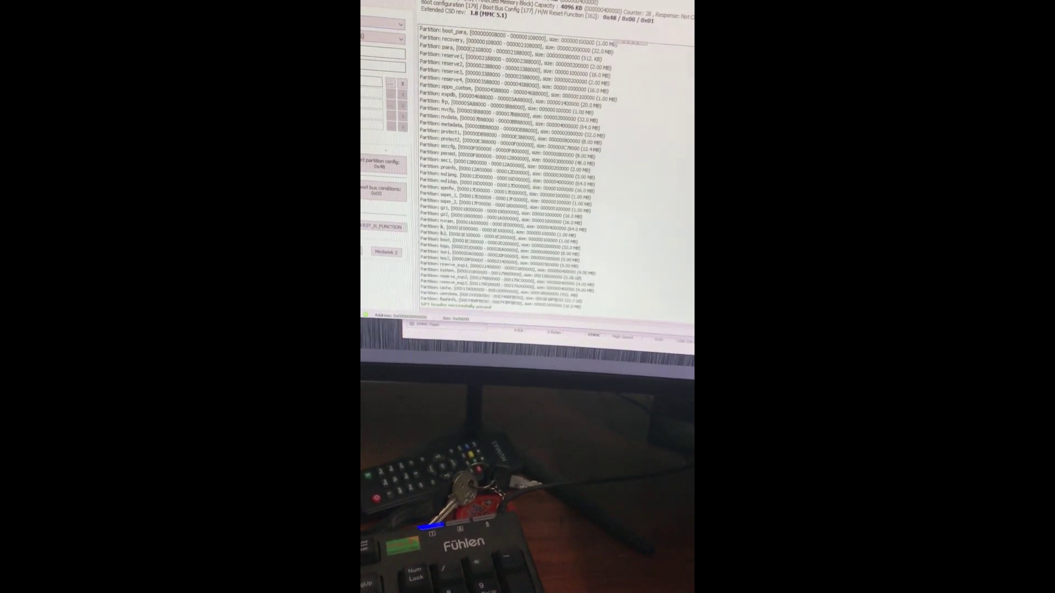
mouse_move(585, 178)
mouse_down()
mouse_move(585, 242)
mouse_move(593, 91)
mouse_move(602, 183)
mouse_up()
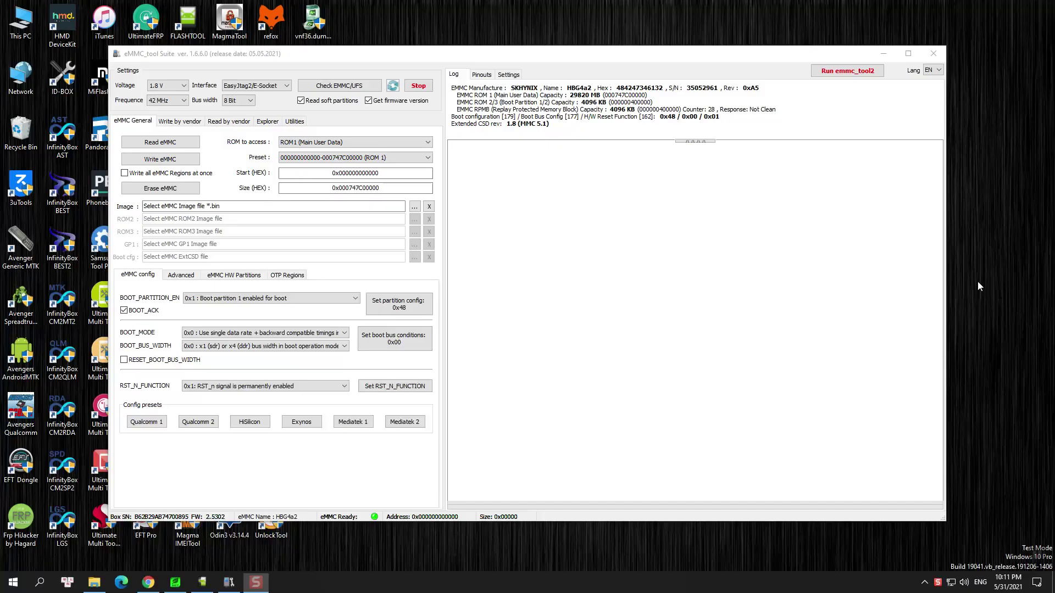
right_click(978, 281)
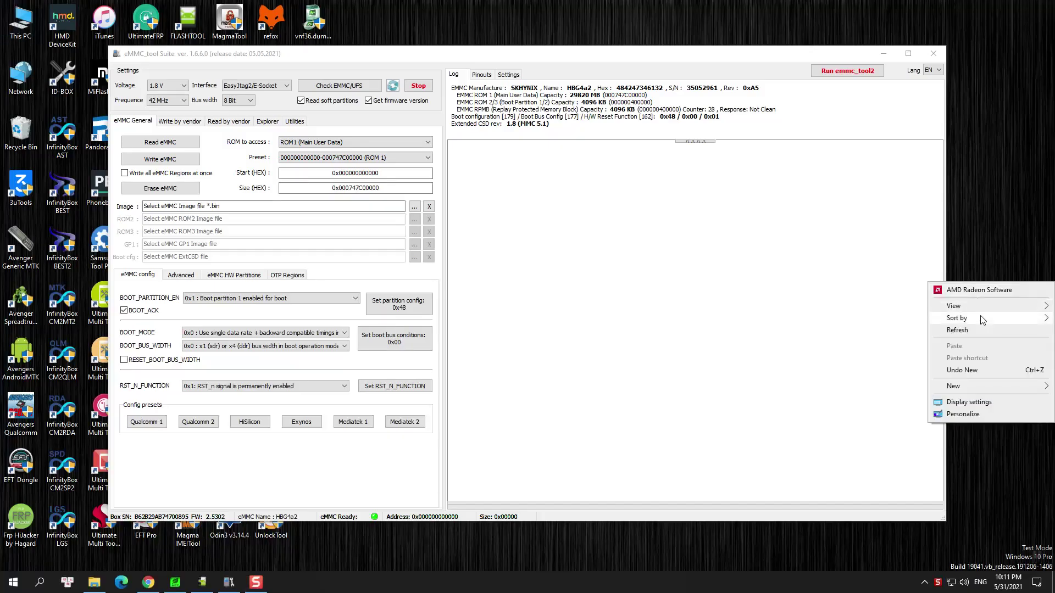
click(969, 328)
Check the connected eMMC and examine the device and model details in the firmware report.
click(441, 201)
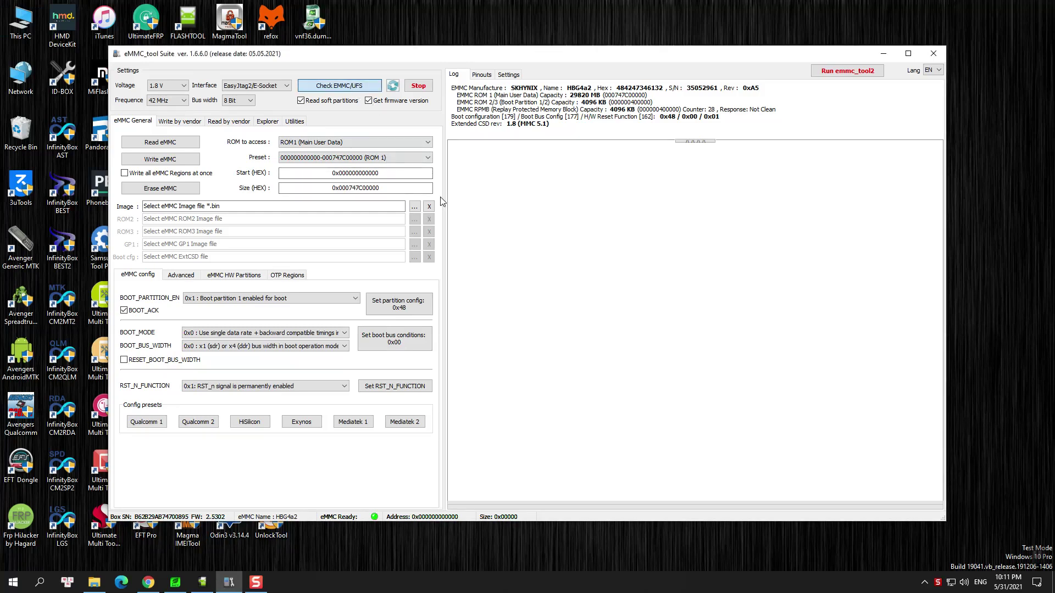
key(Return)
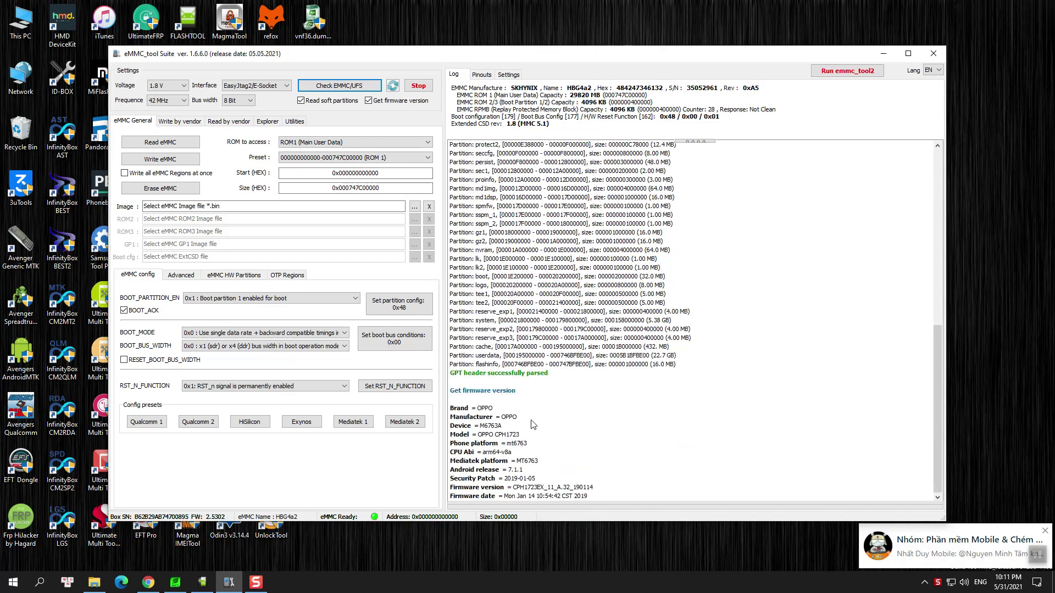
click(563, 471)
drag(549, 426, 550, 434)
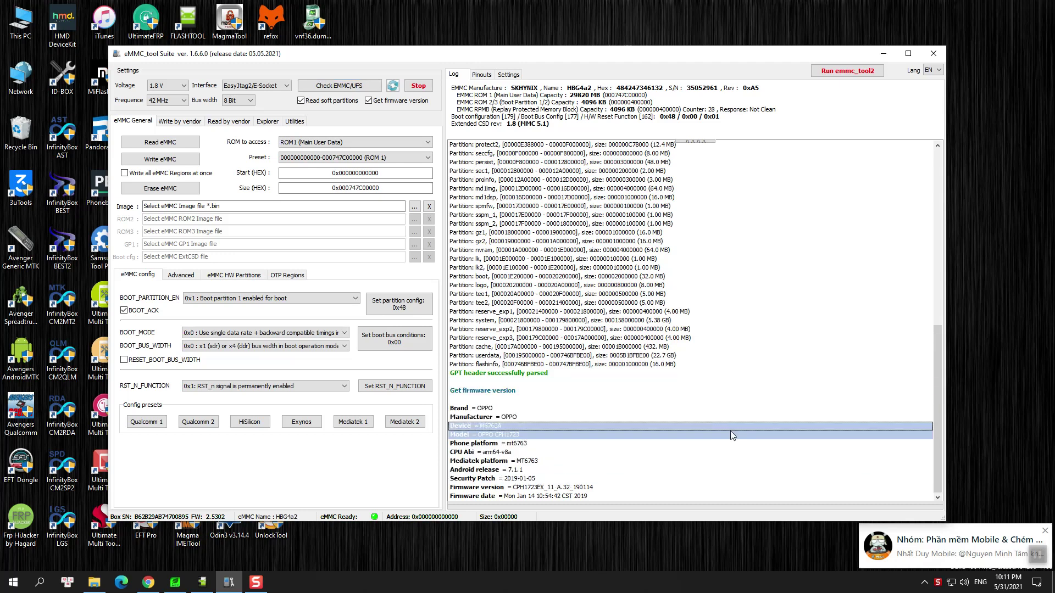
click(1046, 530)
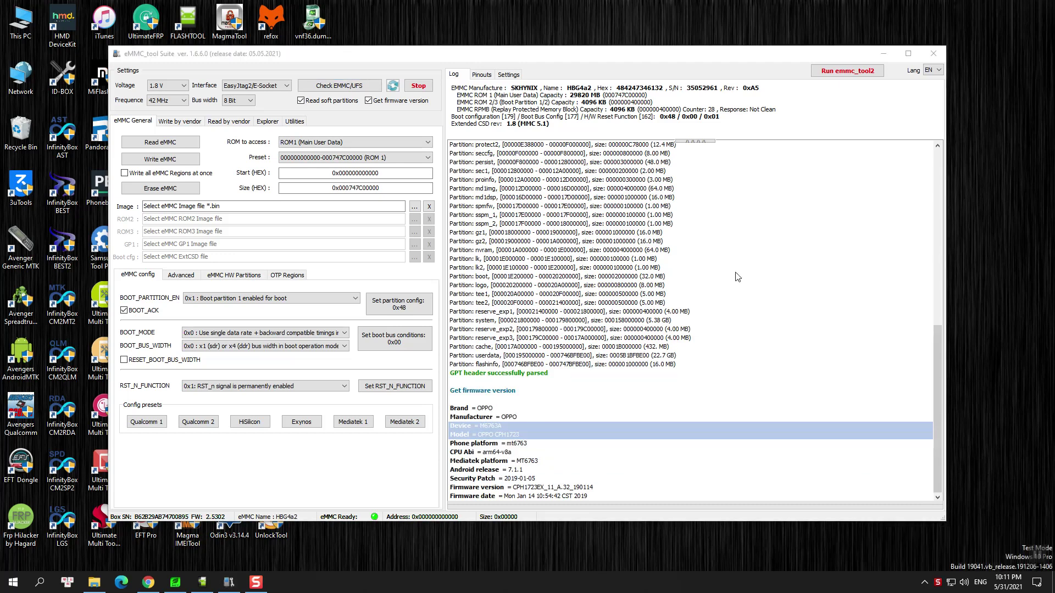
right_click(618, 291)
click(754, 259)
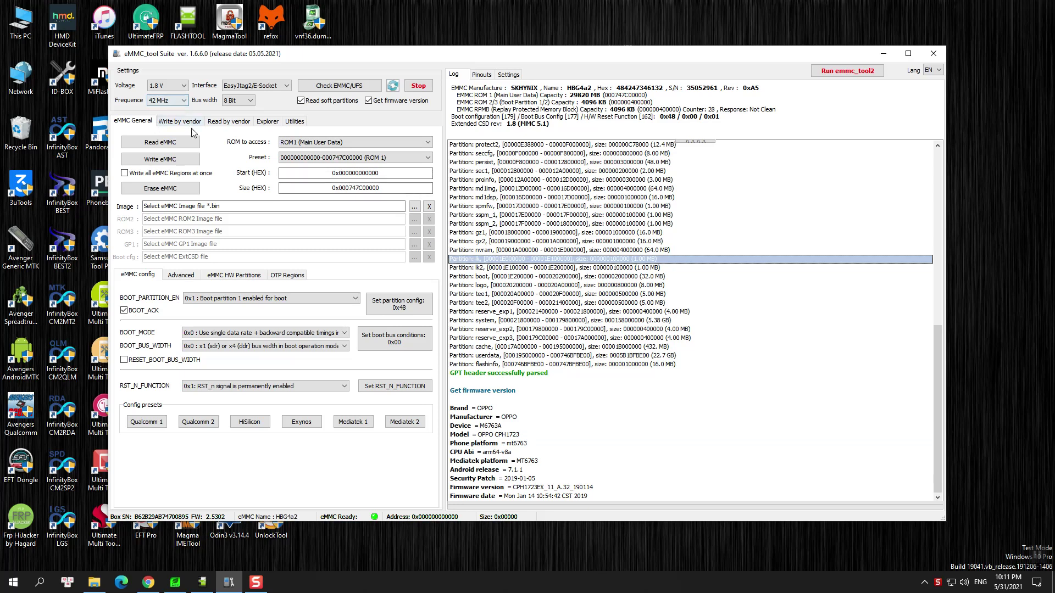
Set the preset to 128 Kb for ROM1 (Main User Data) and start reading the eMMC.
click(303, 143)
click(346, 155)
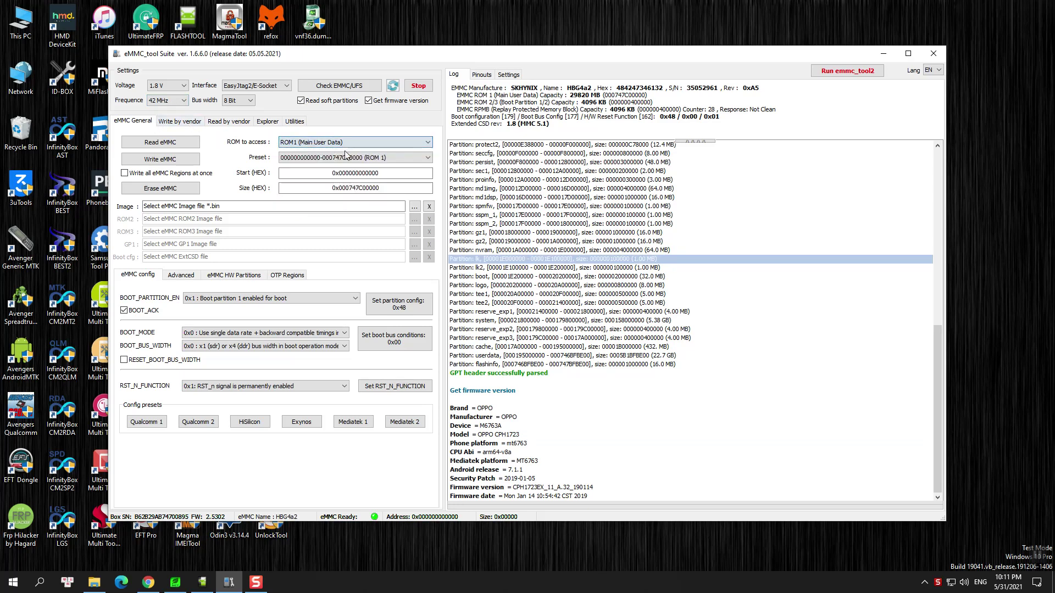
click(347, 156)
drag(427, 237, 423, 190)
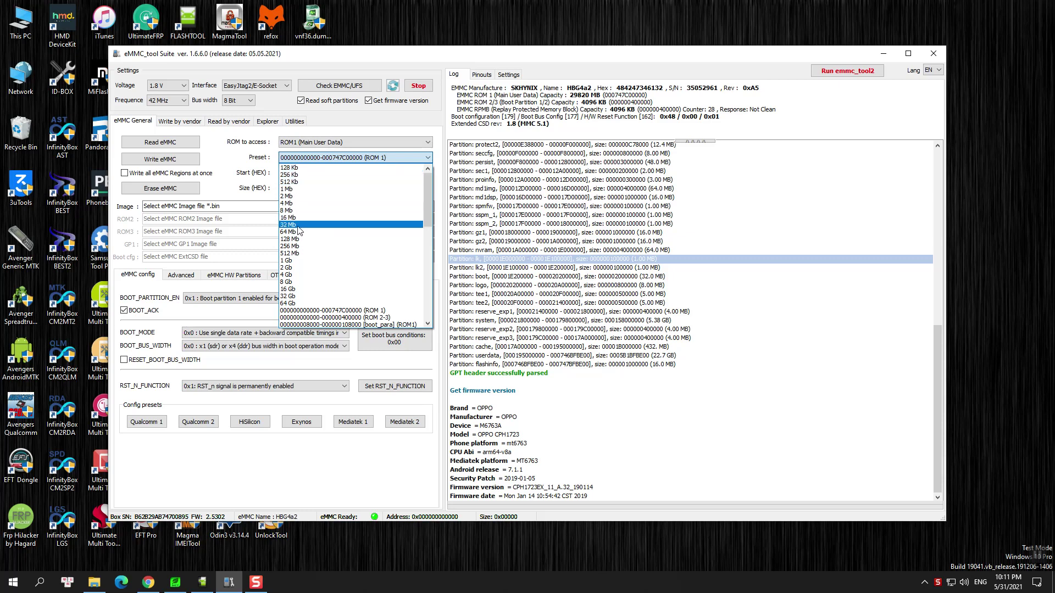
click(293, 167)
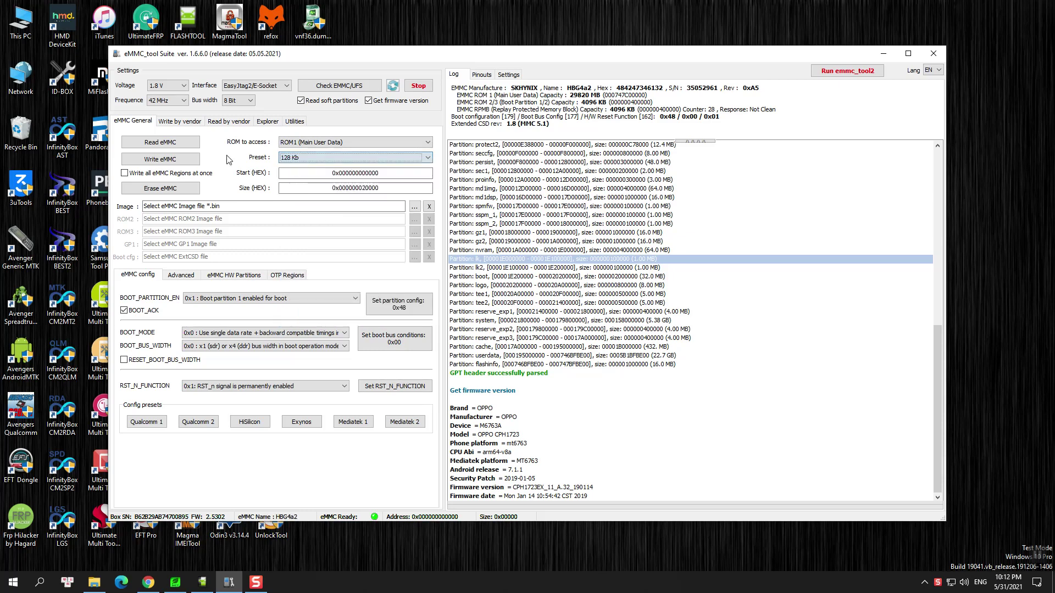
click(165, 145)
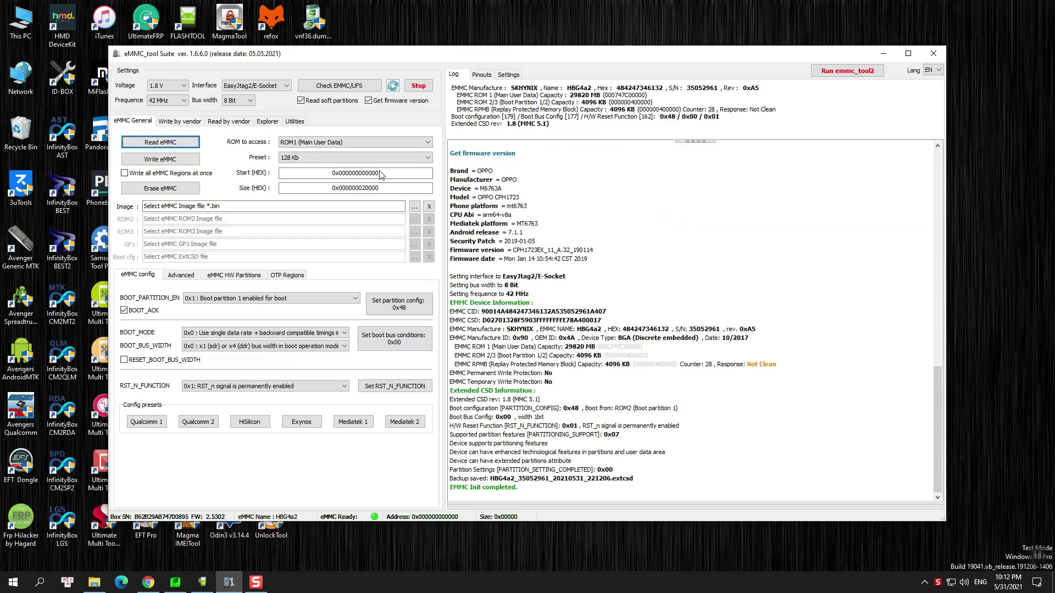
click(151, 156)
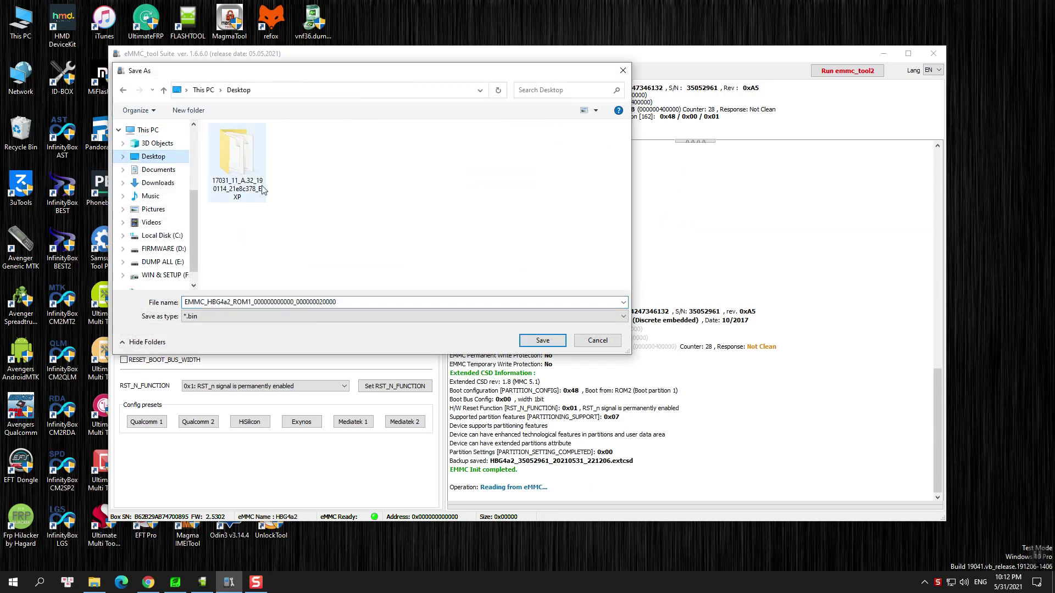
Create a folder named dump on the Desktop and save the ROM1 read-out in it as a .bin file.
right_click(321, 196)
mouse_move(379, 306)
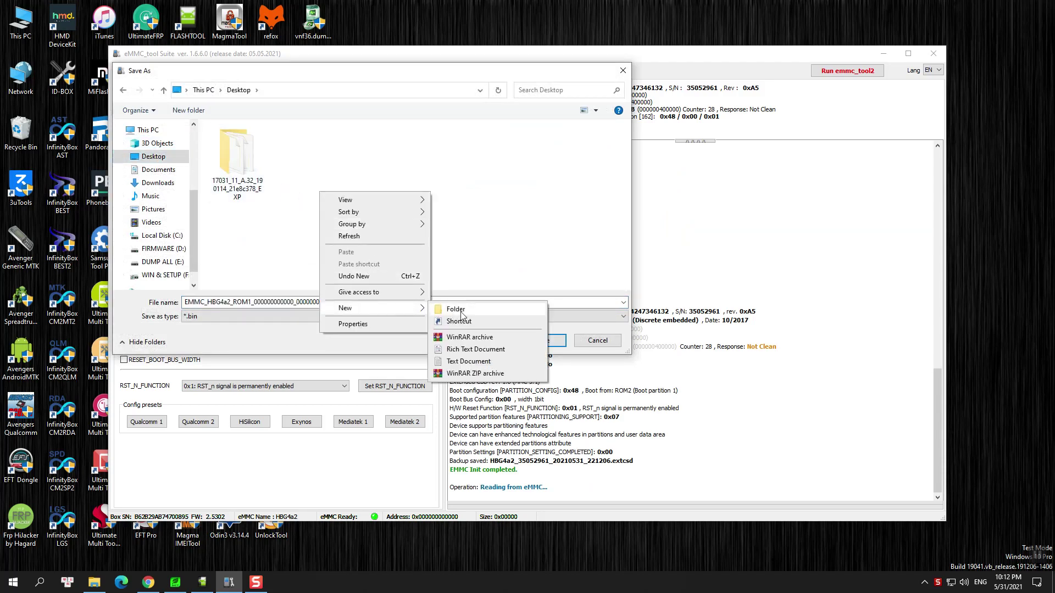
click(457, 307)
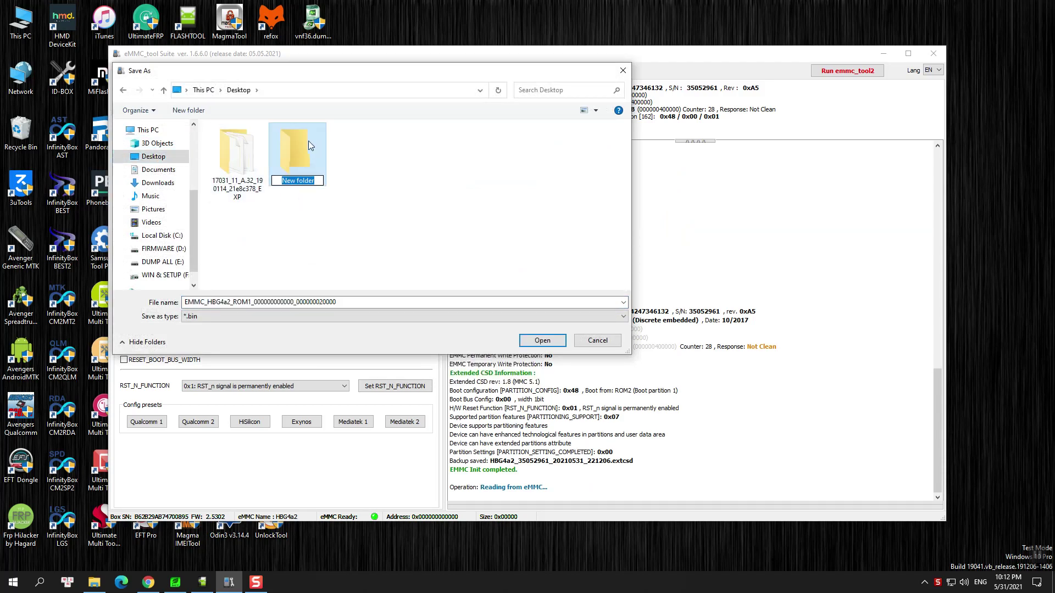
text(dump)
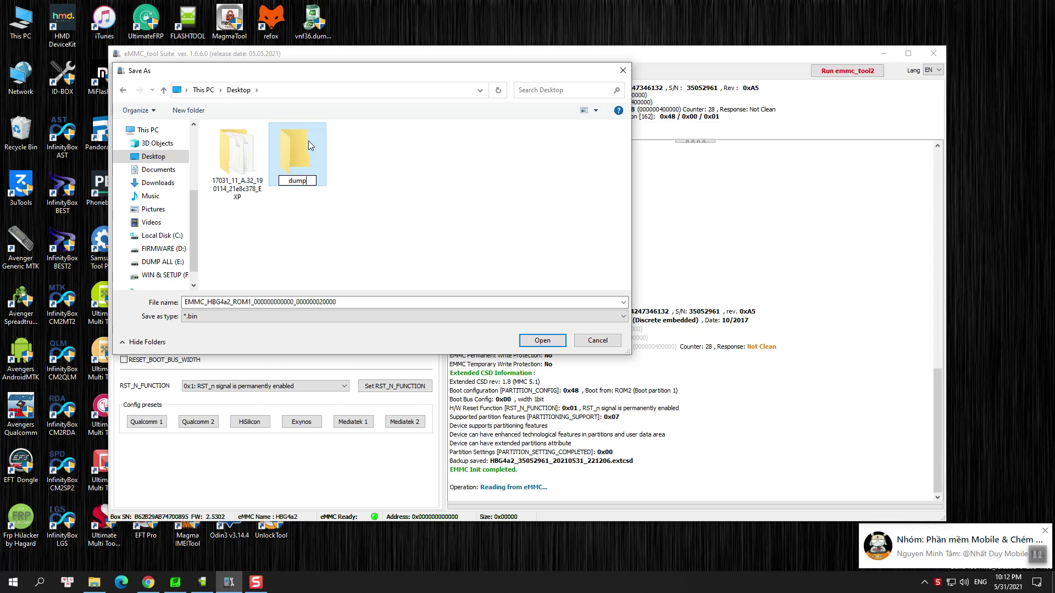
key(Return)
double_click(308, 141)
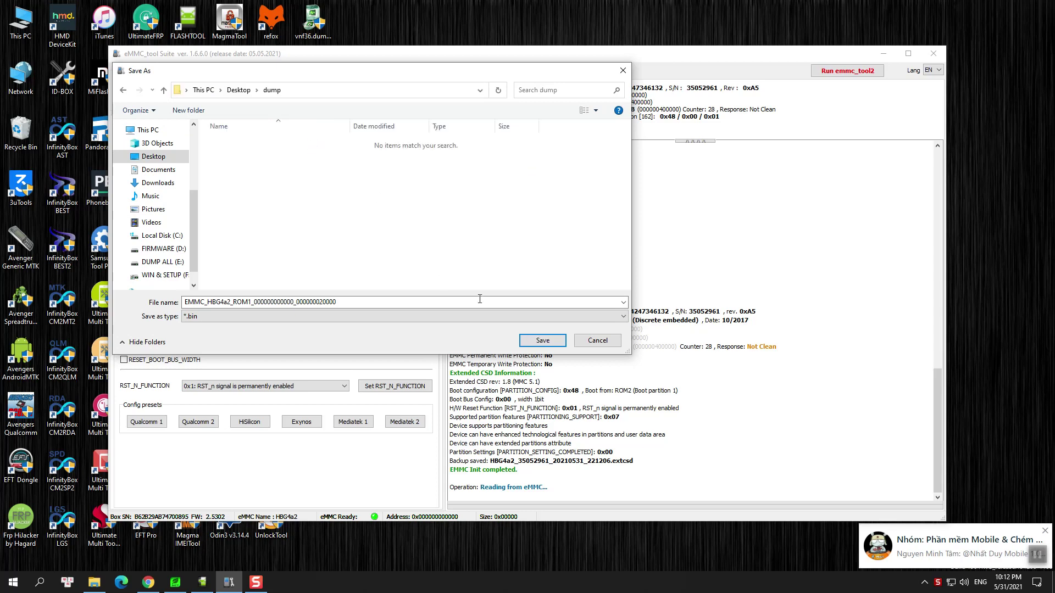
click(542, 341)
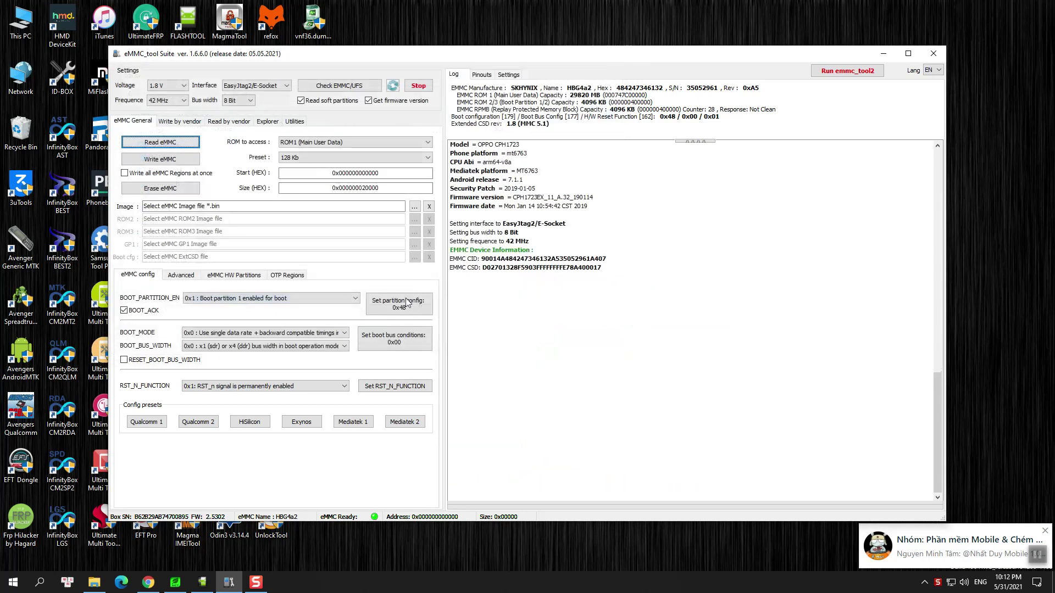
click(324, 157)
click(313, 157)
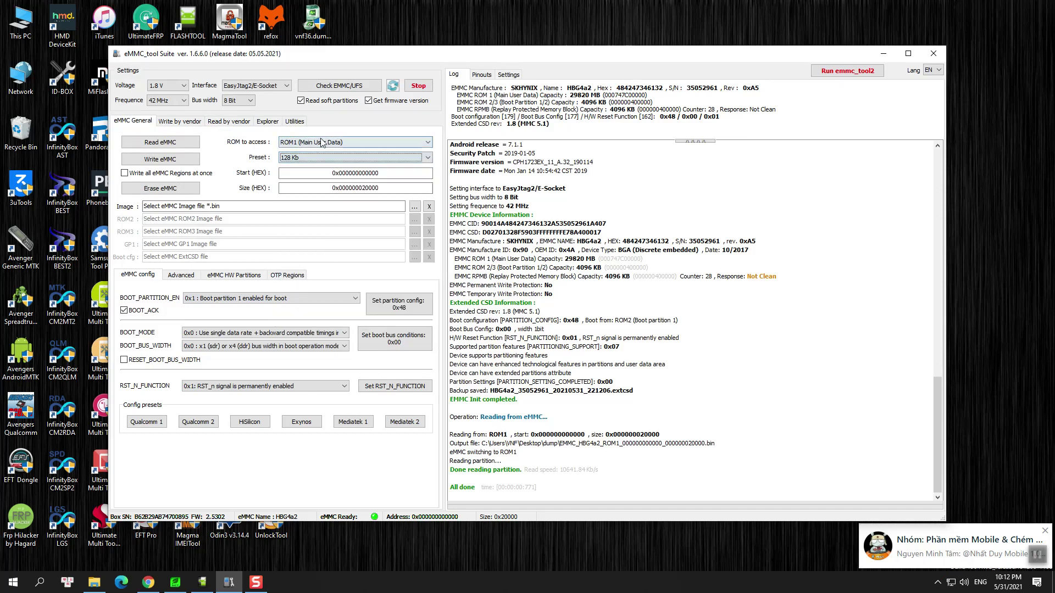
click(322, 143)
click(319, 157)
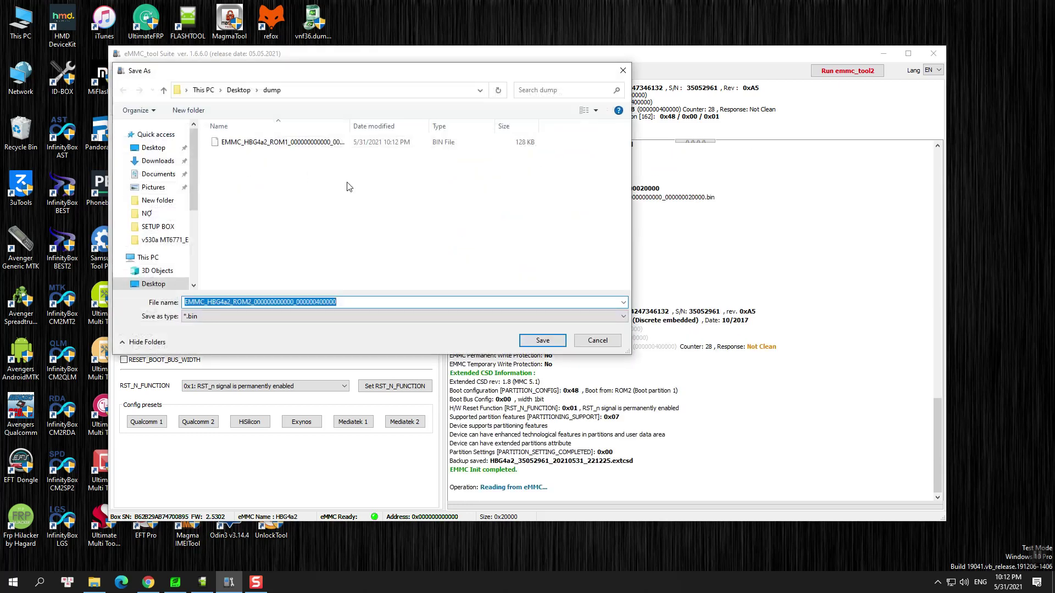
click(541, 340)
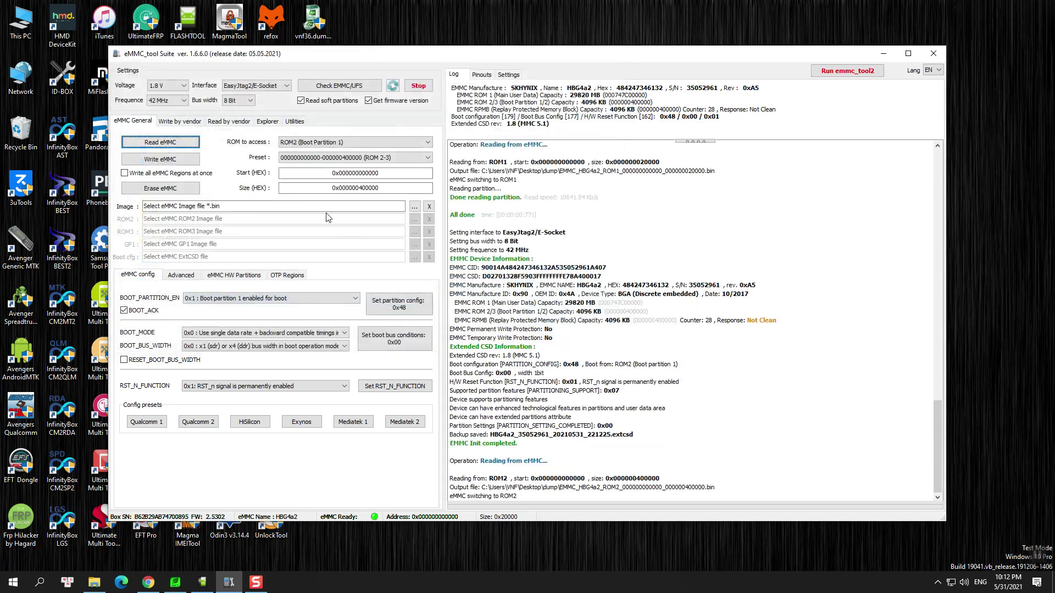
Read ROM3 (Boot Partition 2) with the same range and save it in the dump folder.
click(358, 144)
click(321, 170)
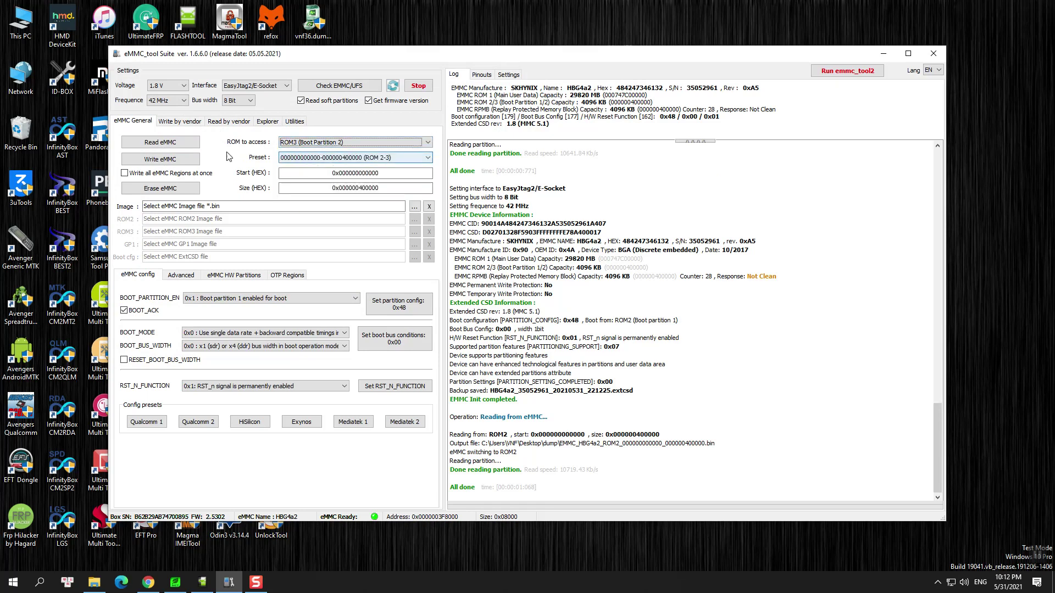
click(172, 144)
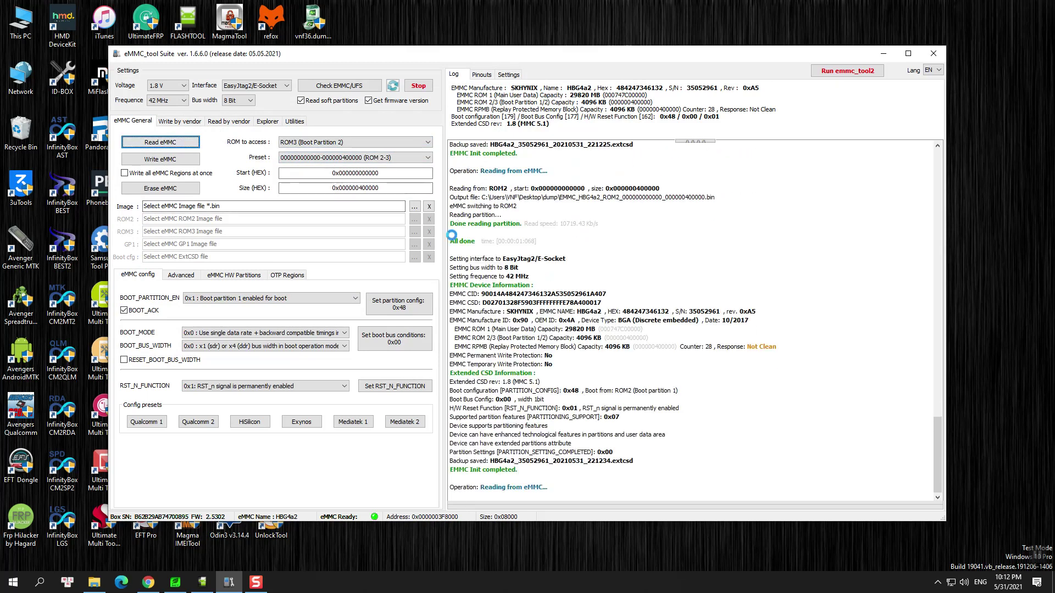
click(533, 337)
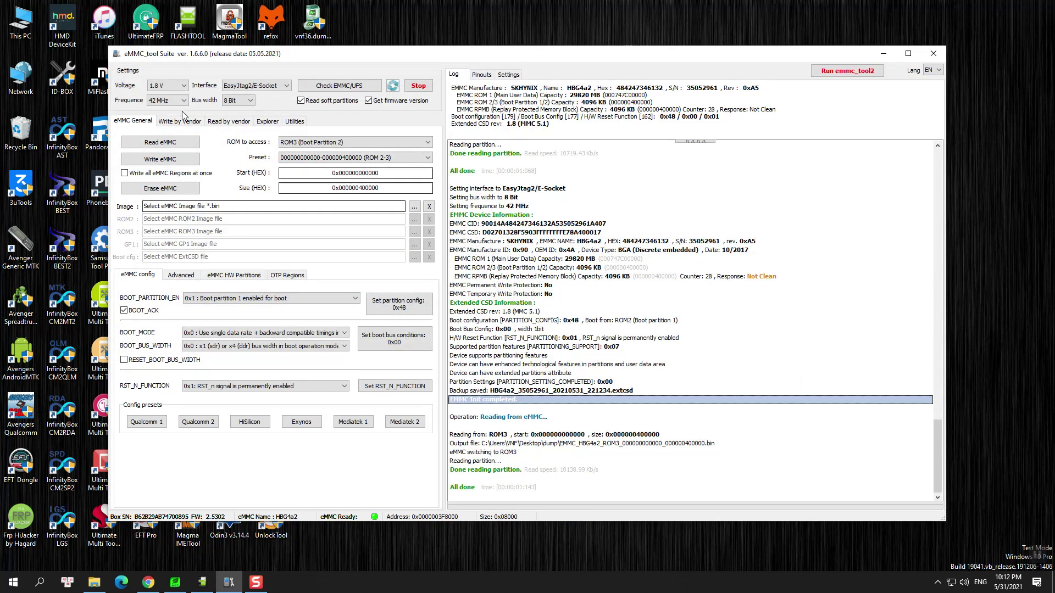
Set the vendor for reading to MediaTek (GPT, PMT) and find the chip's partition table.
click(189, 122)
click(228, 121)
click(238, 144)
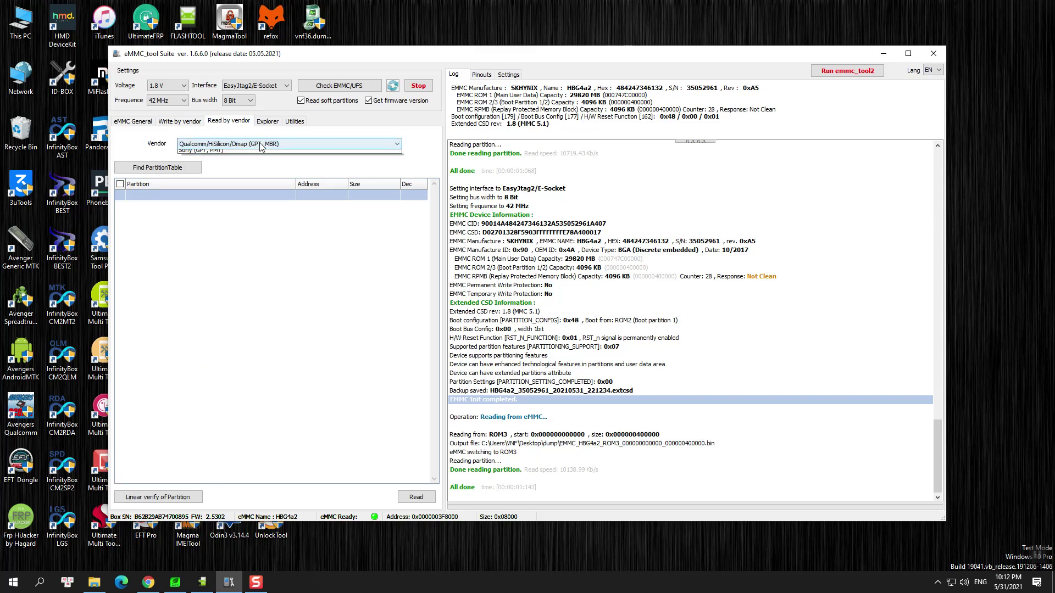
click(238, 168)
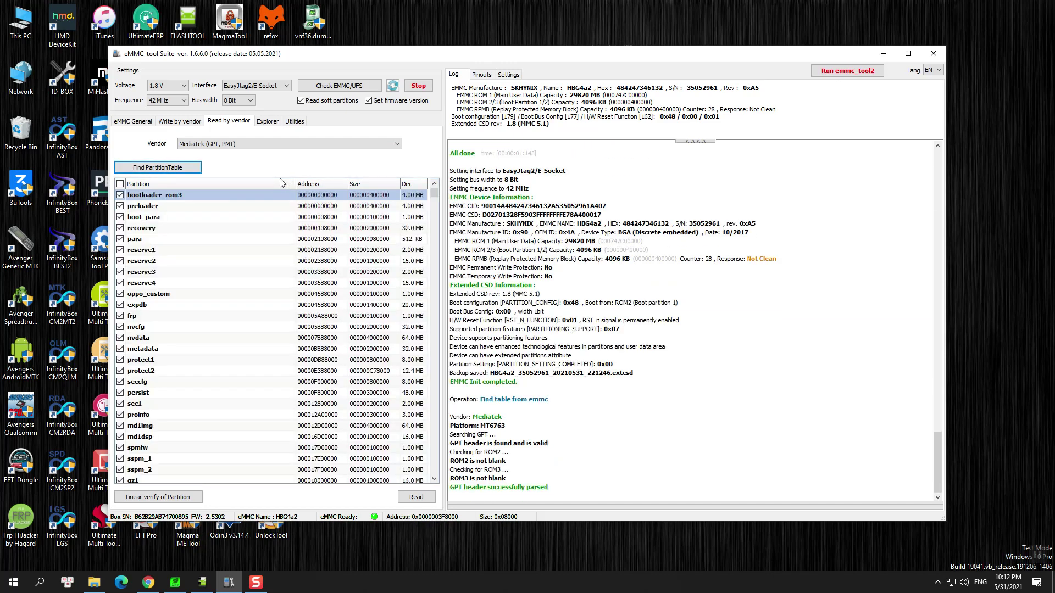
Clear the whole partition selection and select only nvdata, protect1, protect2 and nvram for reading.
click(120, 185)
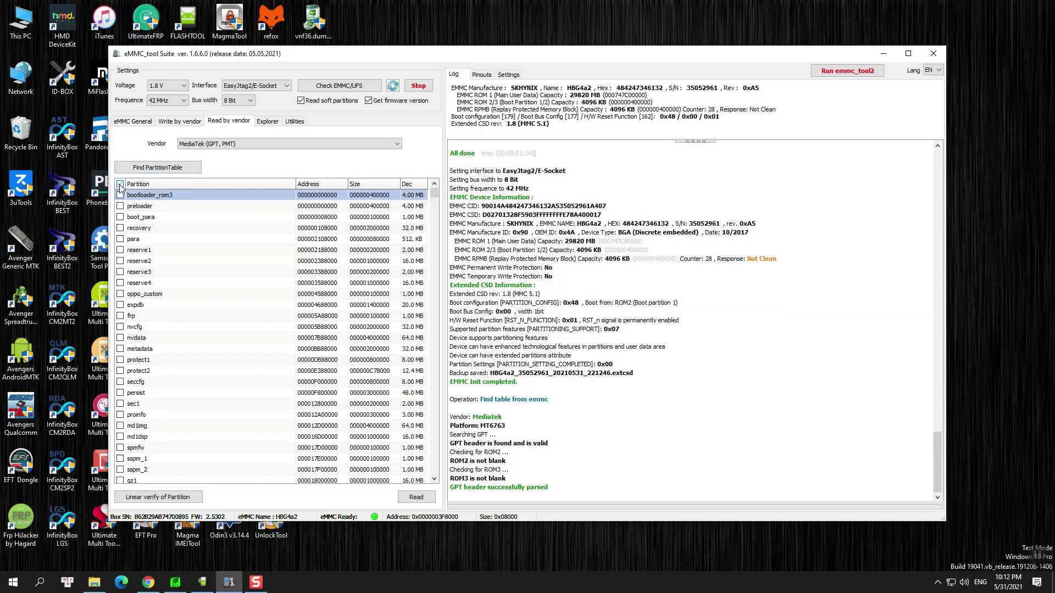
click(120, 339)
scroll(132, 359, down, 2)
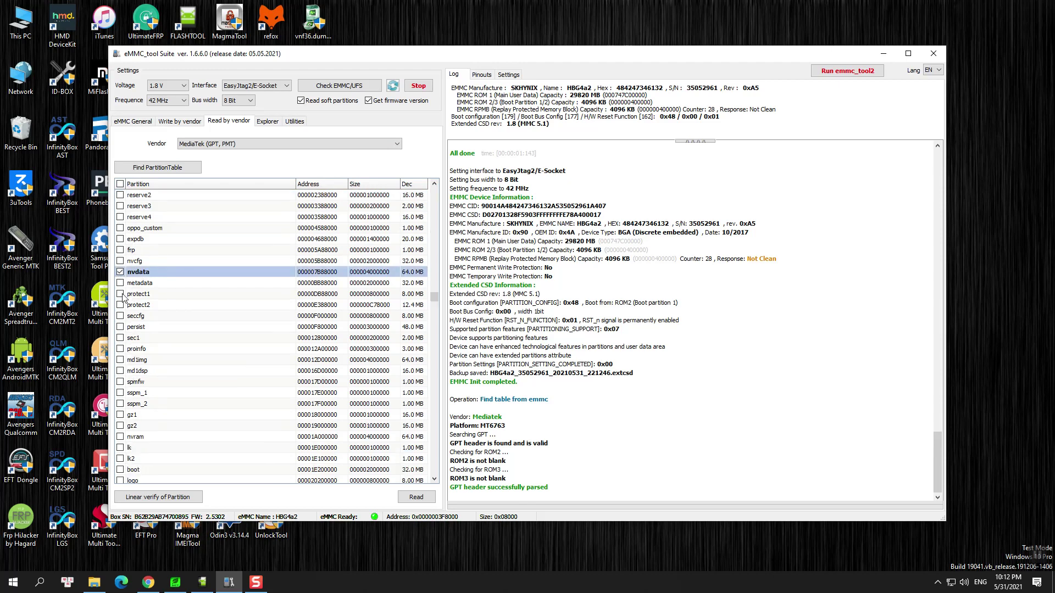
click(120, 294)
click(120, 304)
scroll(140, 344, down, 1)
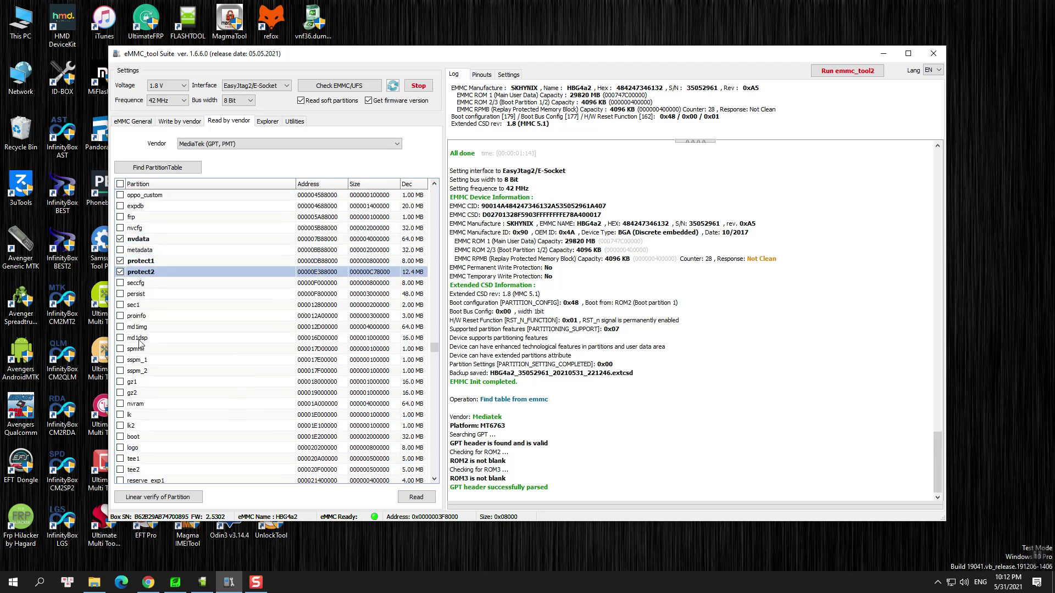
click(120, 405)
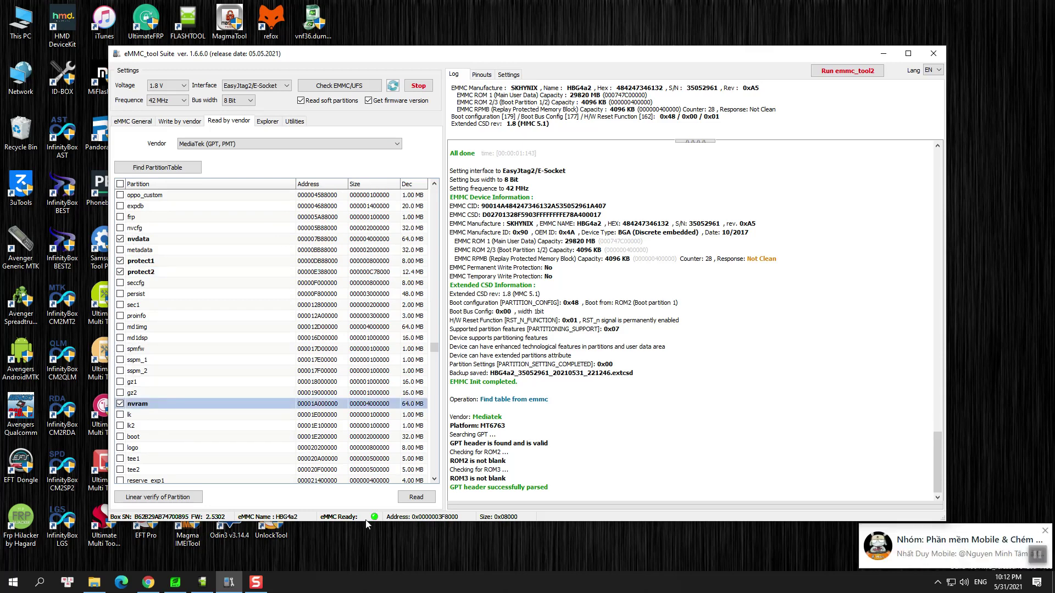
Read the selected partitions into a new folder named imei inside the Desktop dump folder.
click(416, 497)
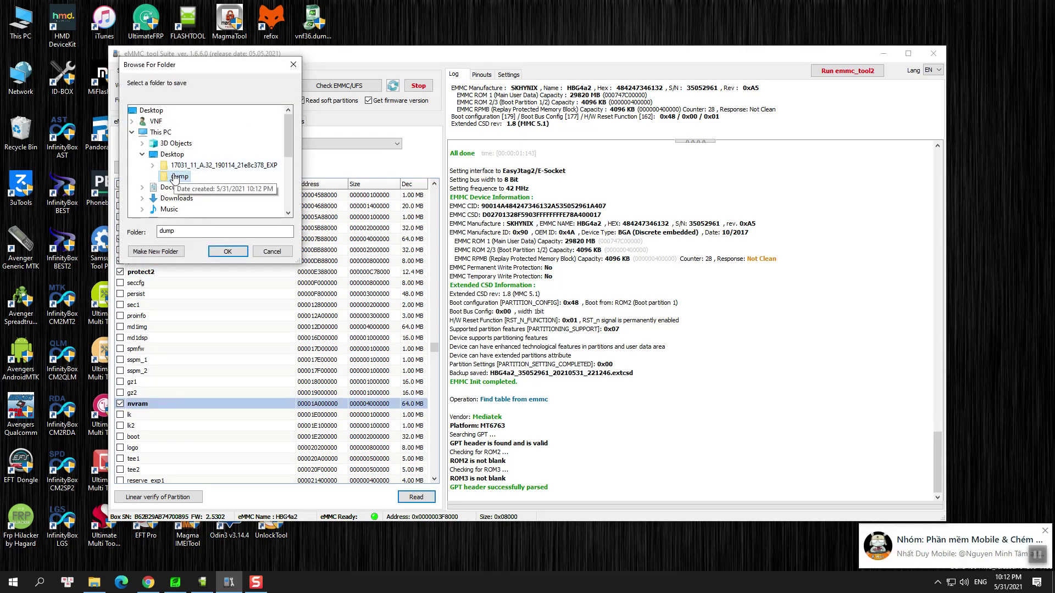
click(168, 252)
text(i)
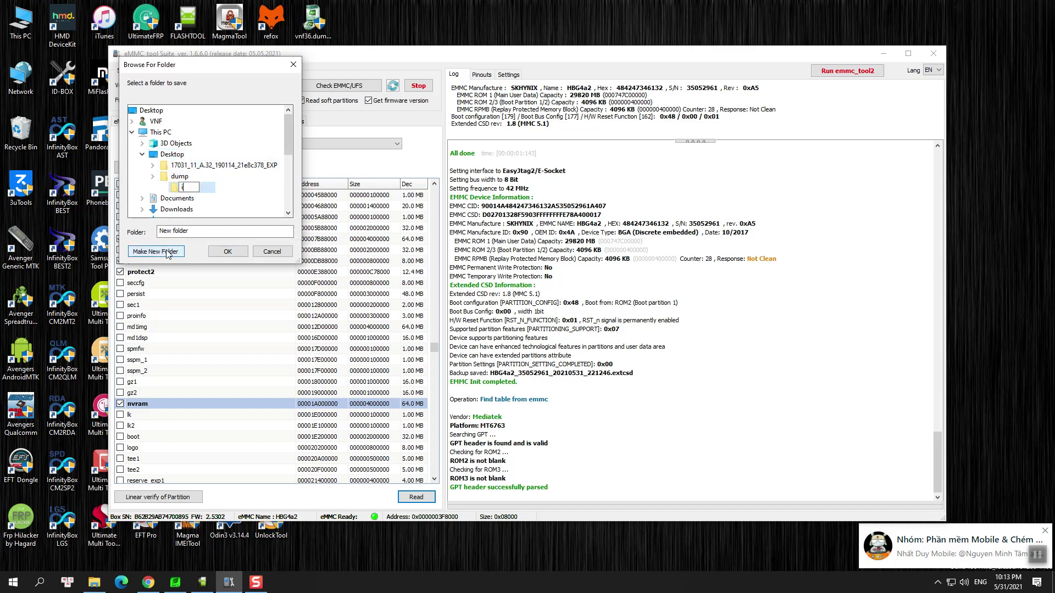
text(mi)
key(BackSpace)
text(ei)
key(Return)
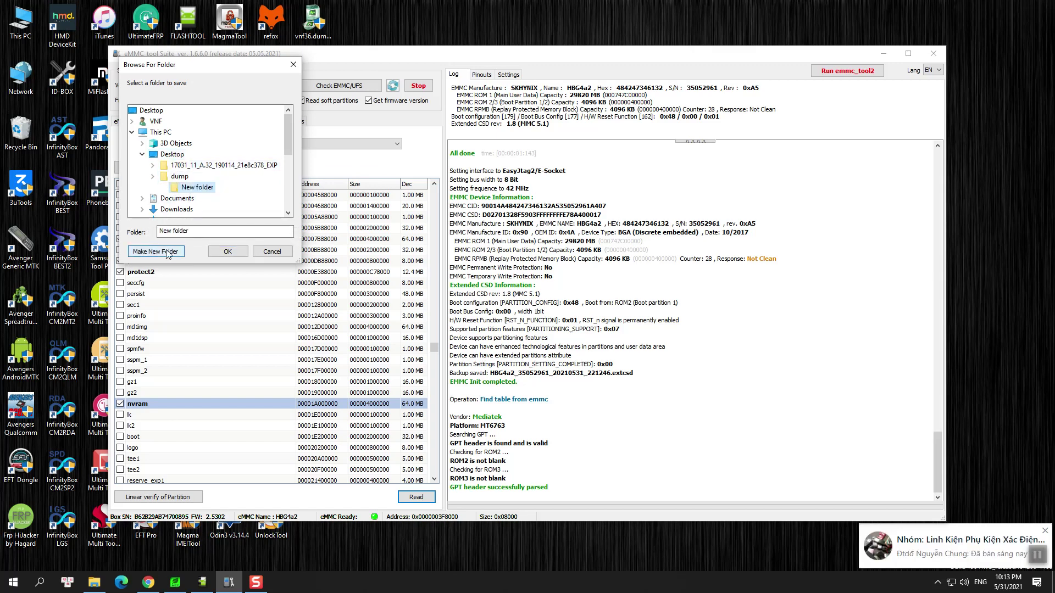
key(Return)
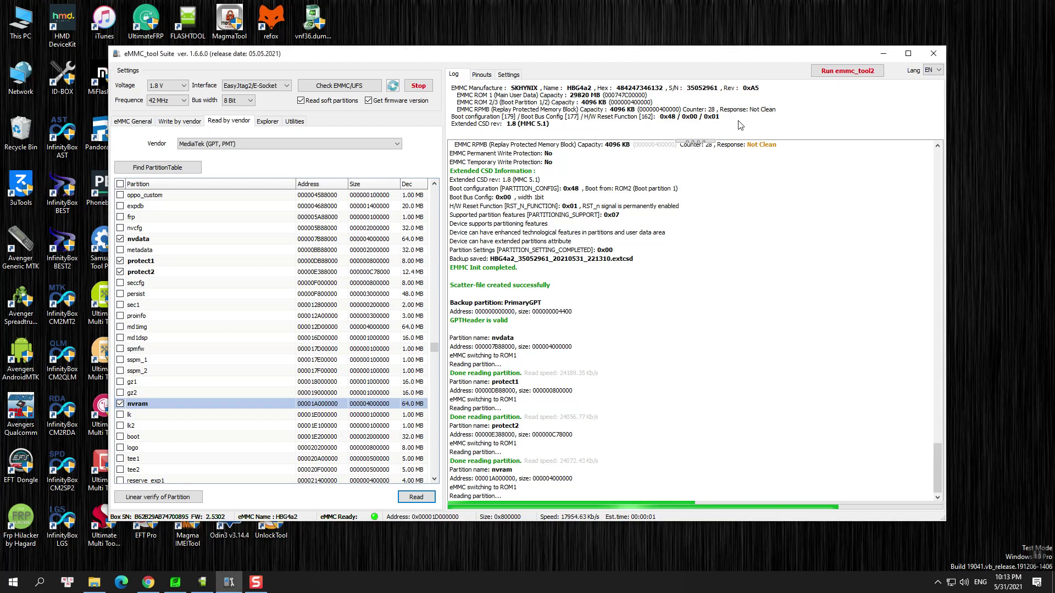
Return to the general eMMC settings and run the eMMC check again to reload partition and firmware information.
click(133, 122)
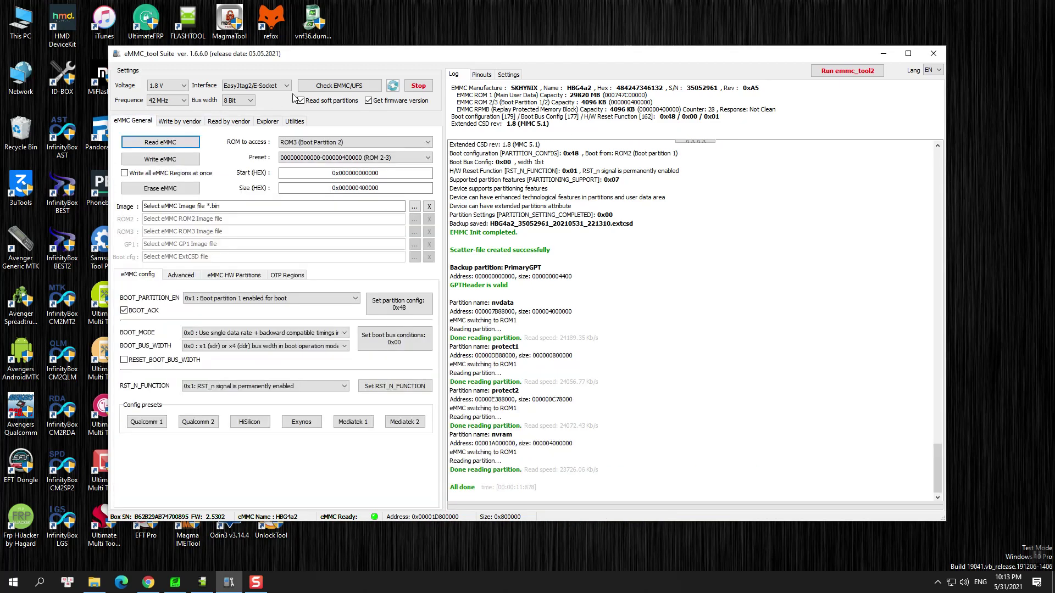
click(347, 86)
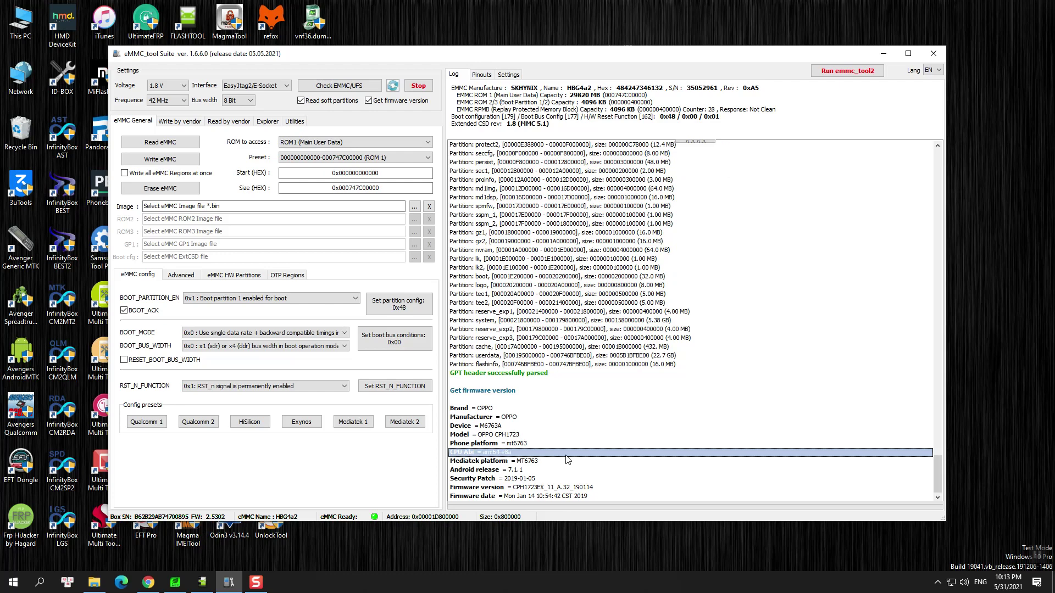
Clear the log and run the eMMC check on the replacement chip, reading its partitions and firmware version.
right_click(518, 252)
click(579, 280)
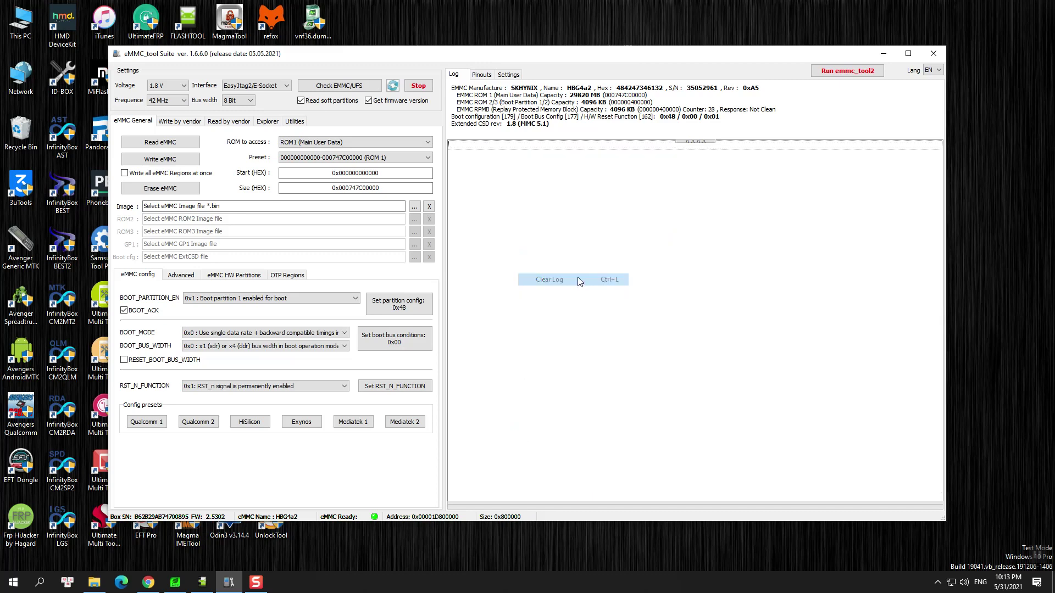
right_click(734, 247)
click(671, 232)
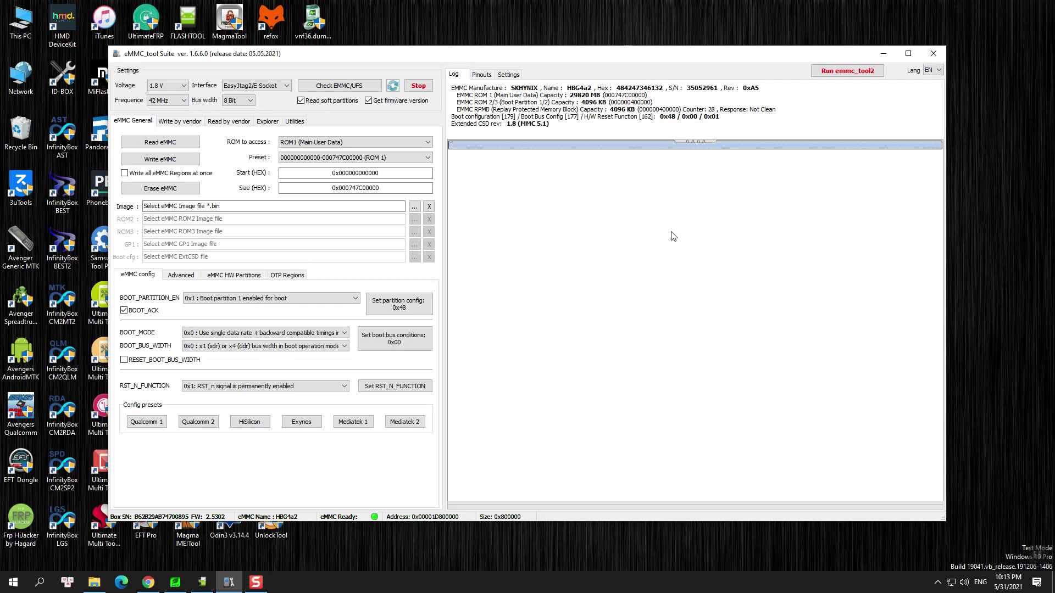
click(335, 88)
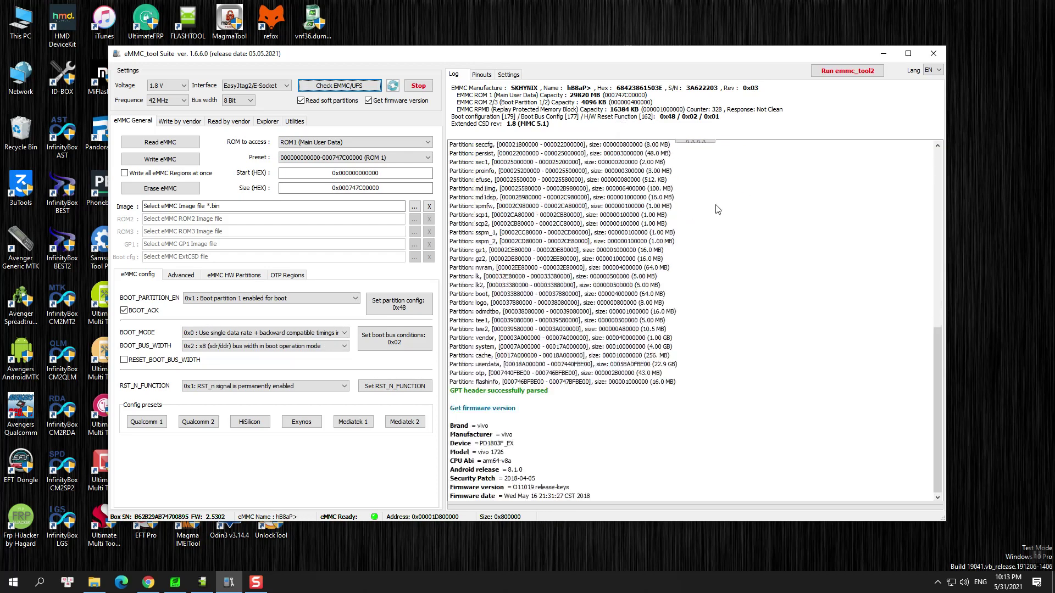
Examine the partition list and firmware details reported in the log for the replacement chip.
click(836, 330)
click(605, 461)
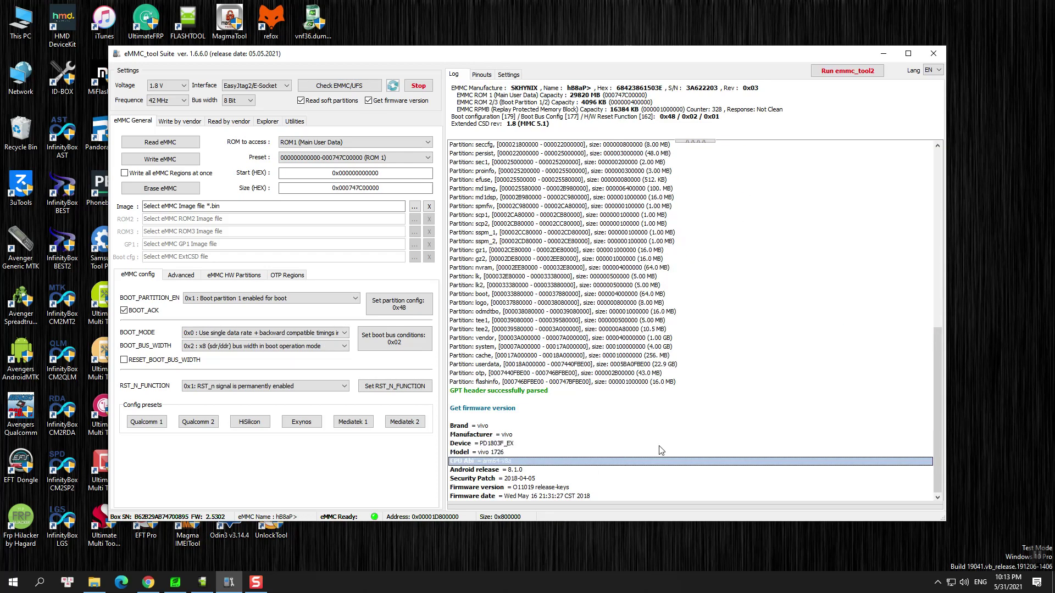
drag(495, 223, 779, 281)
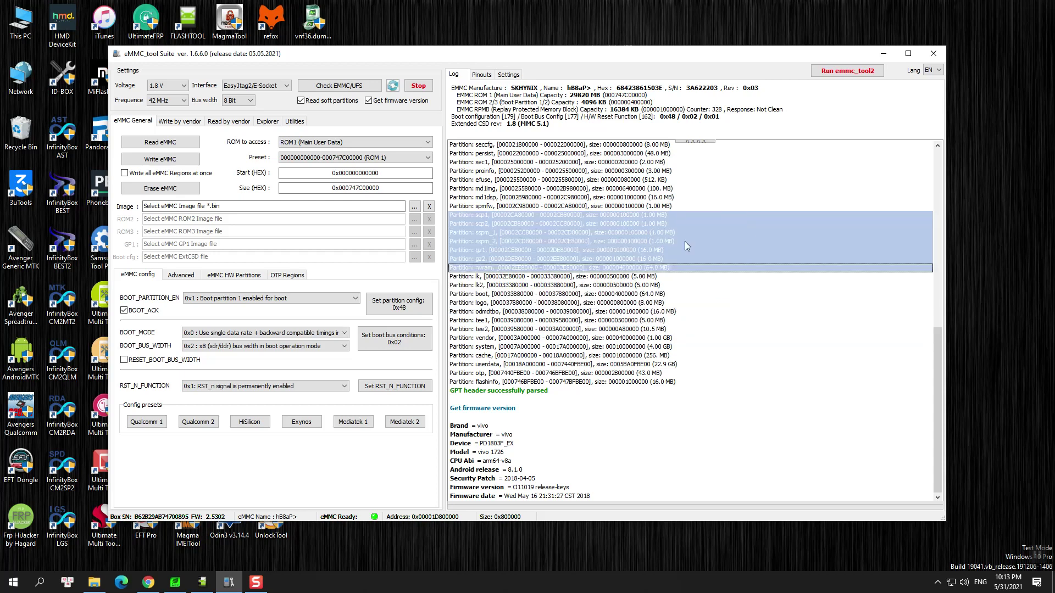
drag(483, 439, 529, 491)
drag(472, 329, 522, 496)
drag(550, 232, 566, 496)
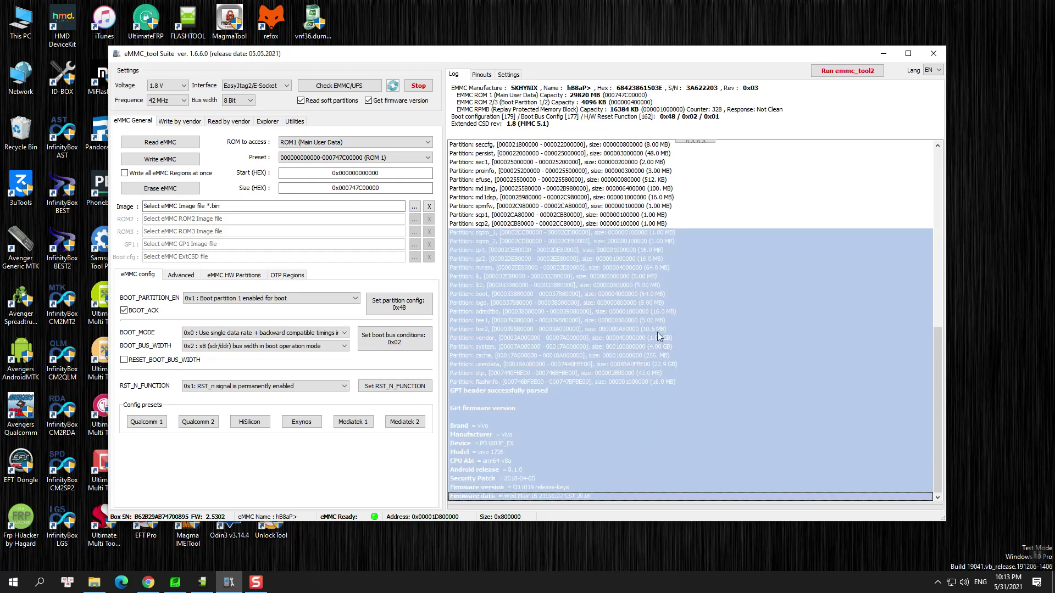
click(726, 208)
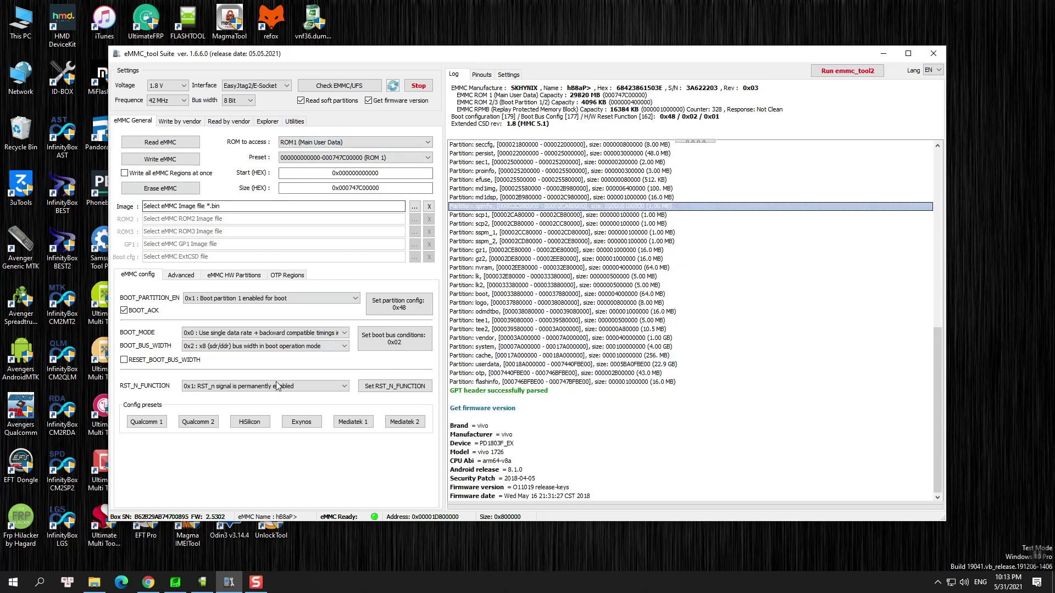
Run Universal Factory Format on the replacement chip and check the eMMC again.
click(182, 275)
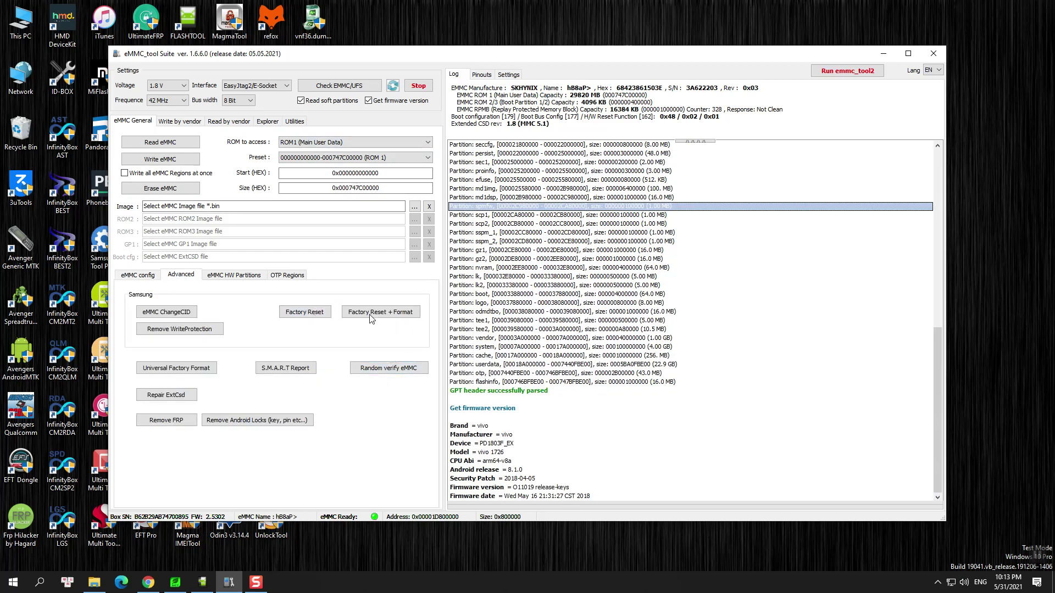
click(301, 312)
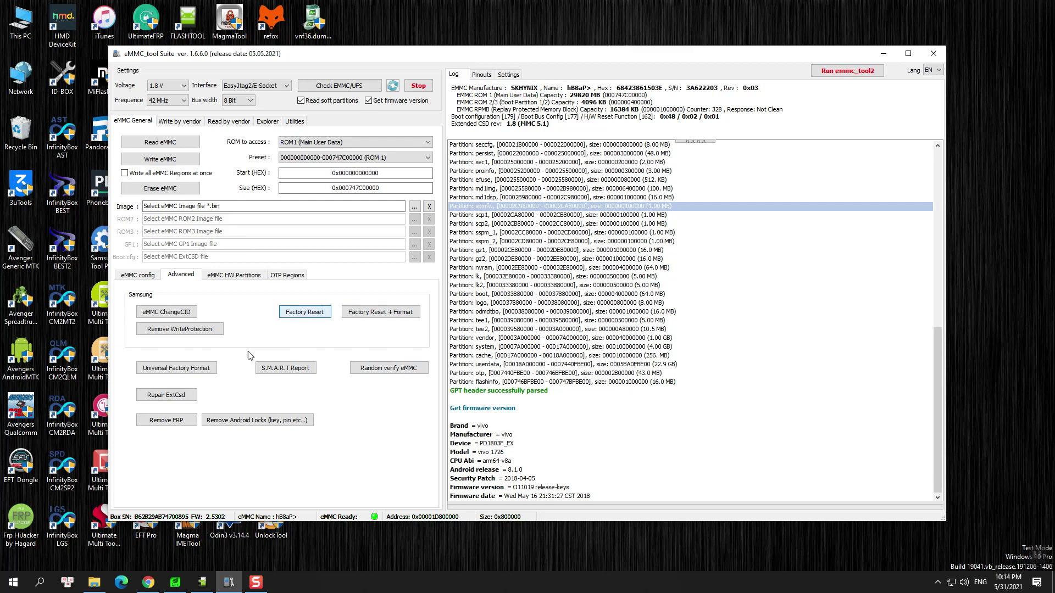
click(156, 368)
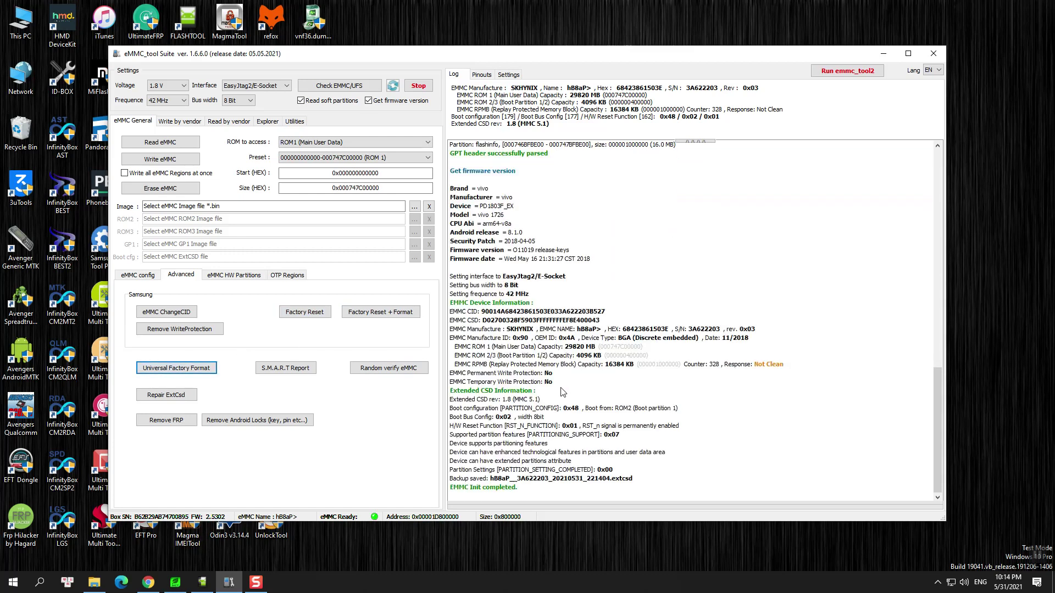
click(563, 311)
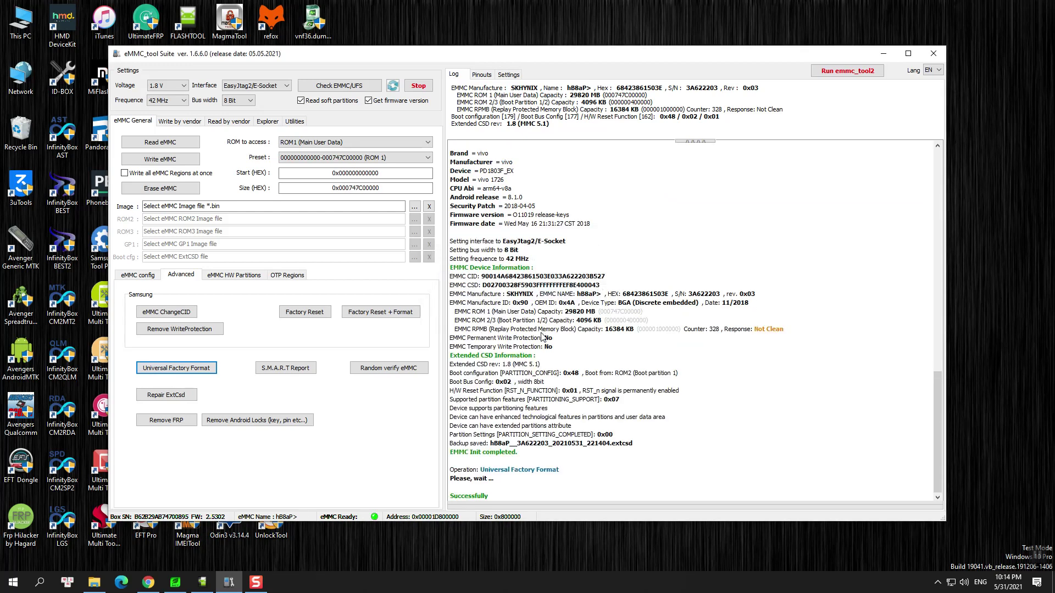
click(341, 87)
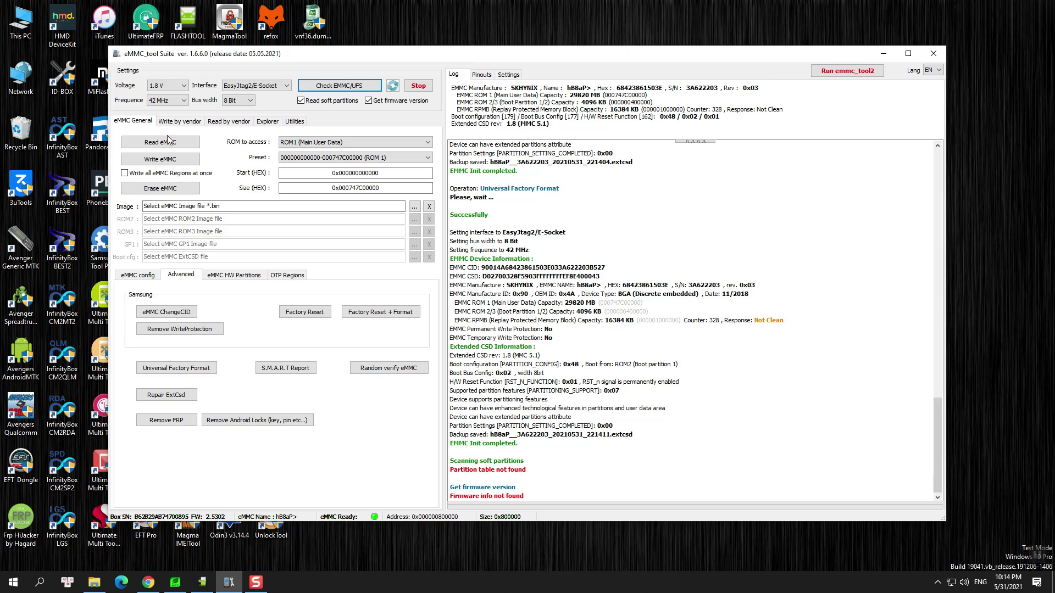
Enable writing all eMMC regions at once and load the EMMC_HBG4a2 ROM1 image set from the Desktop dump folder.
click(161, 174)
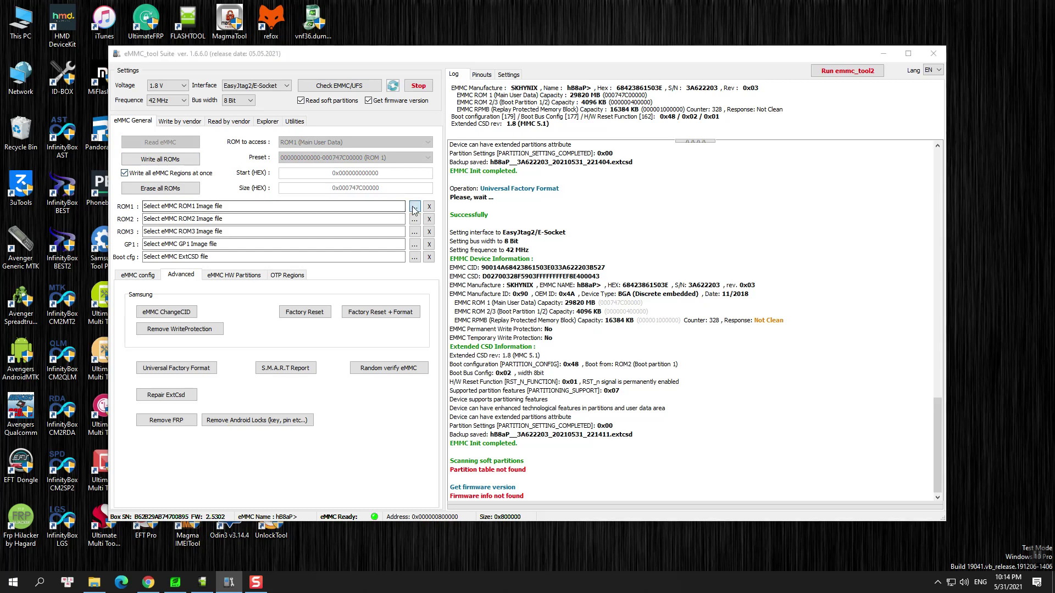
click(414, 207)
click(153, 182)
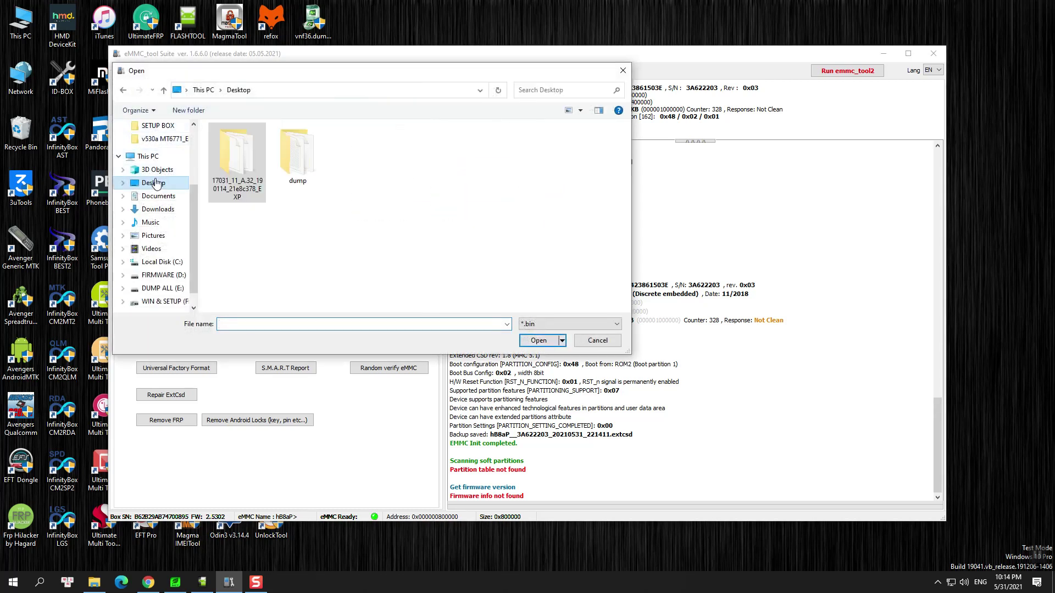
double_click(291, 154)
click(254, 156)
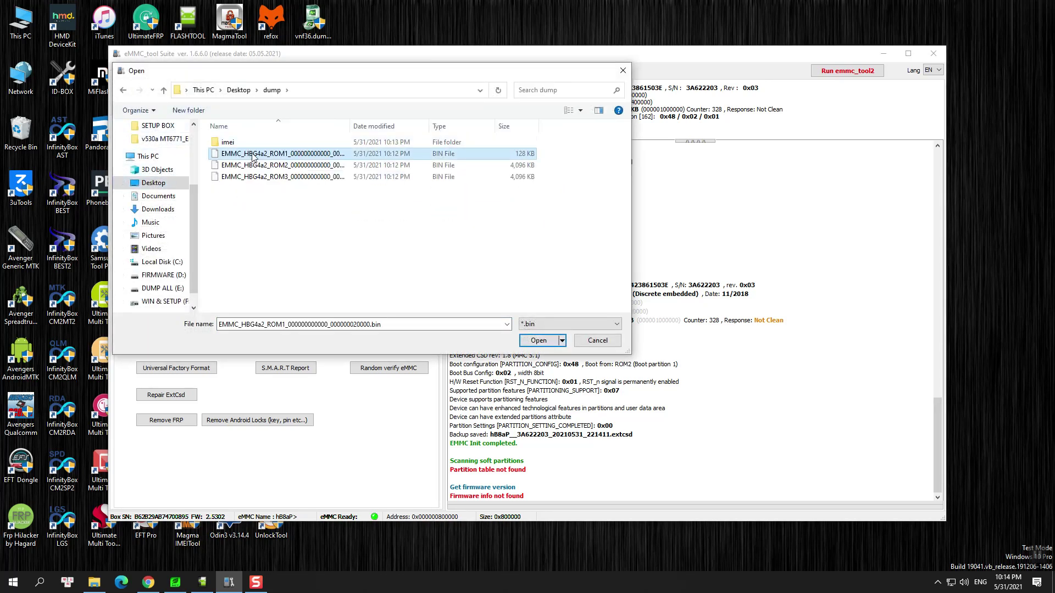
double_click(277, 156)
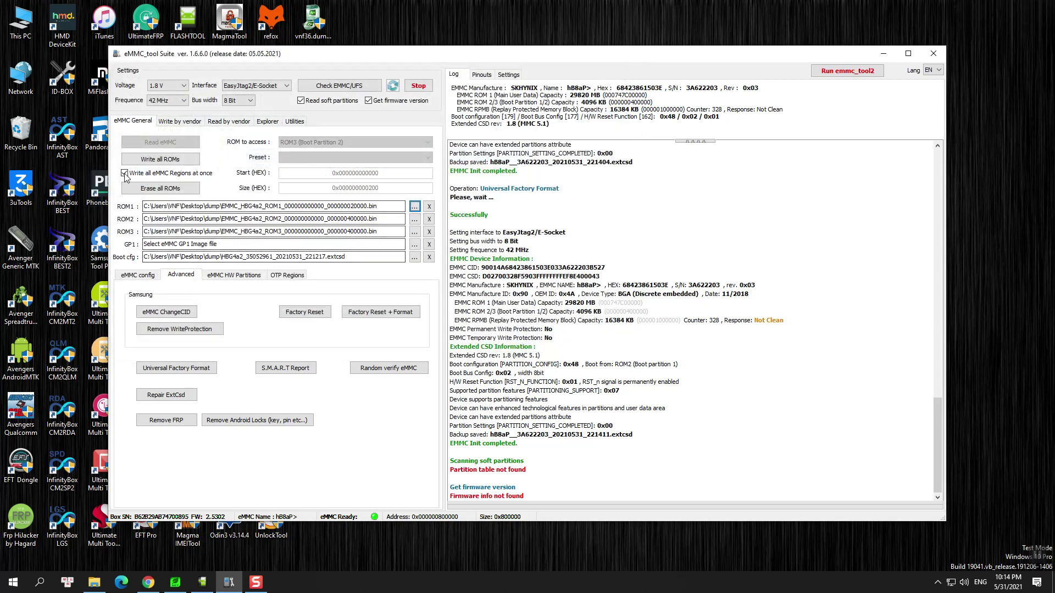
Write all loaded ROM images and the boot configuration to the chip, and recheck the eMMC for its partition table.
click(160, 163)
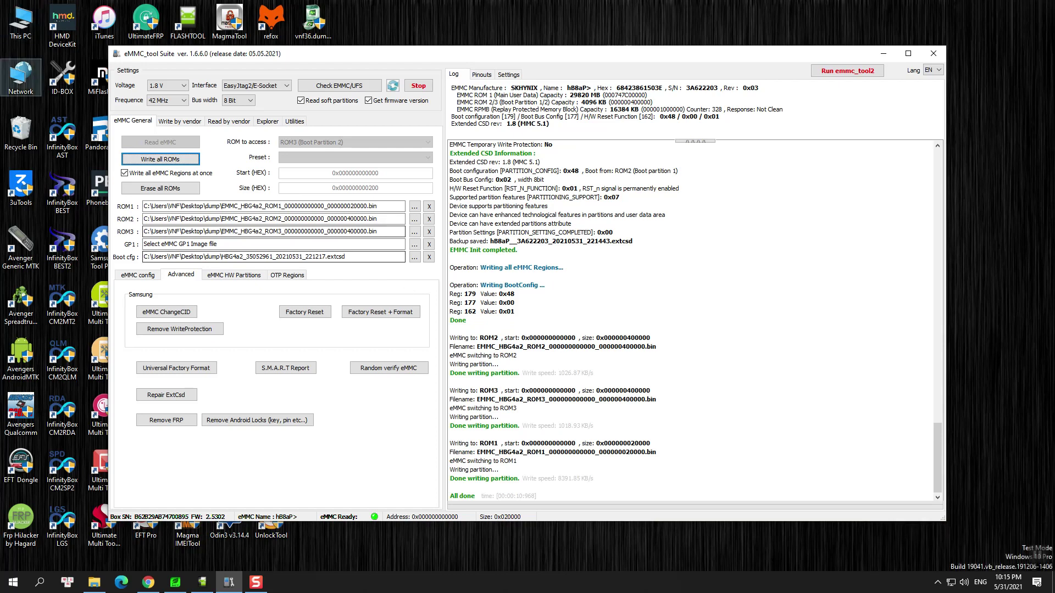
click(337, 84)
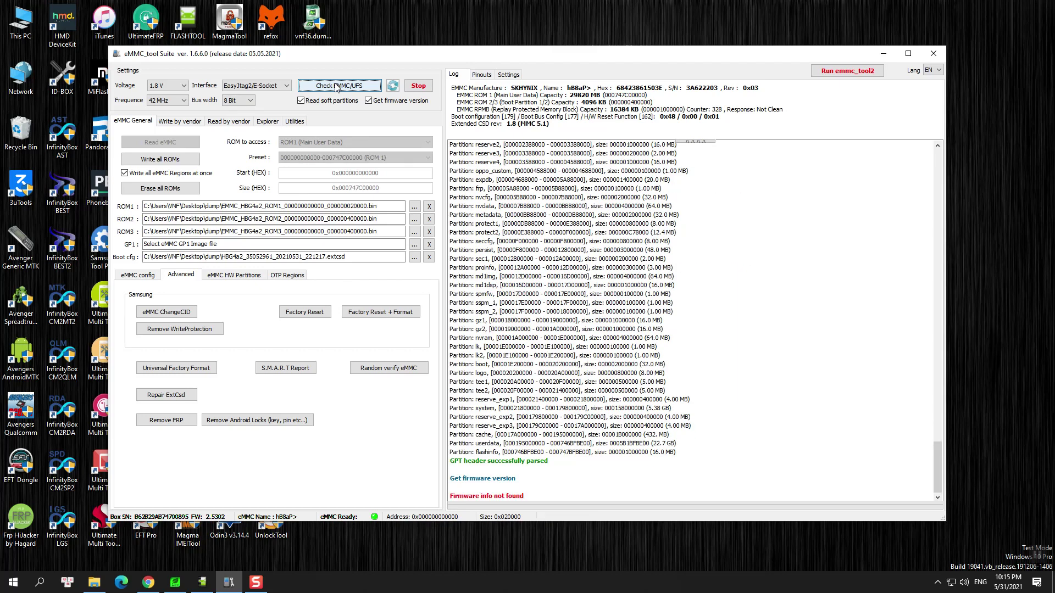
drag(531, 400, 608, 424)
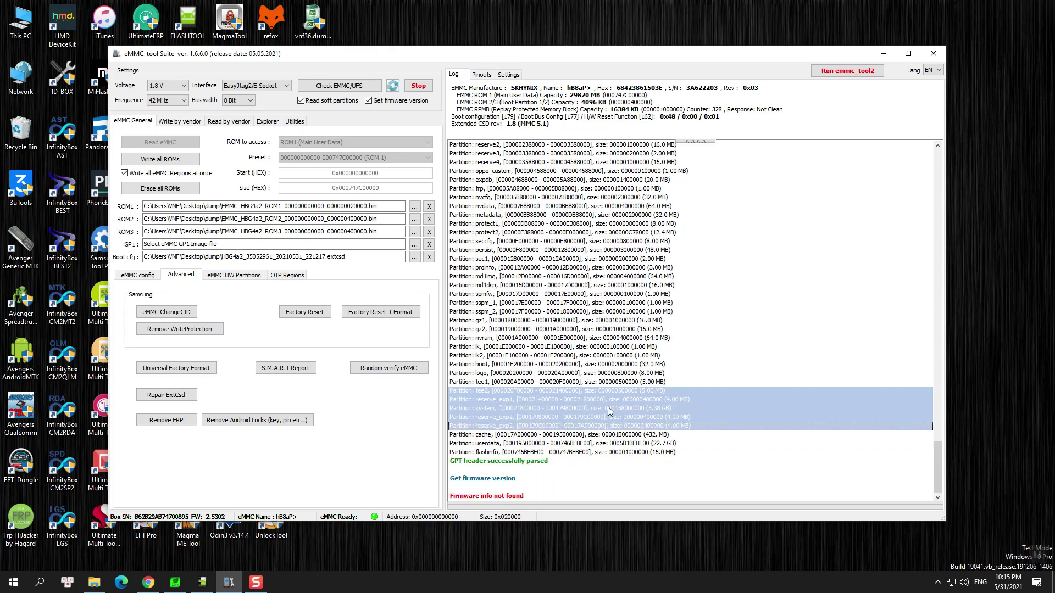
Set the vendor for writing to MediaTek and read the partition table from the eMMC.
click(182, 123)
click(237, 123)
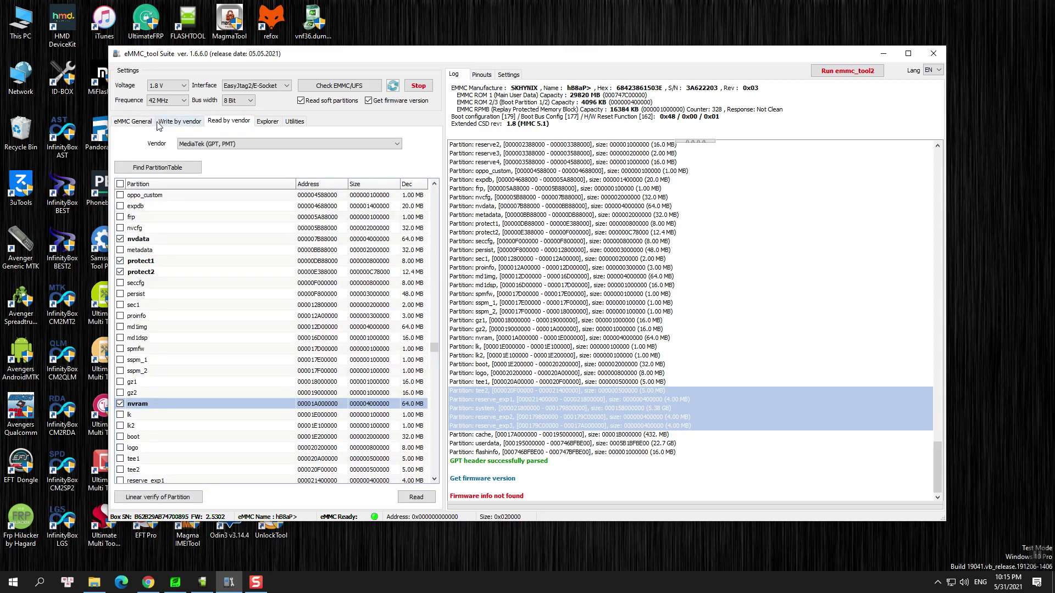
click(161, 122)
click(193, 143)
click(189, 173)
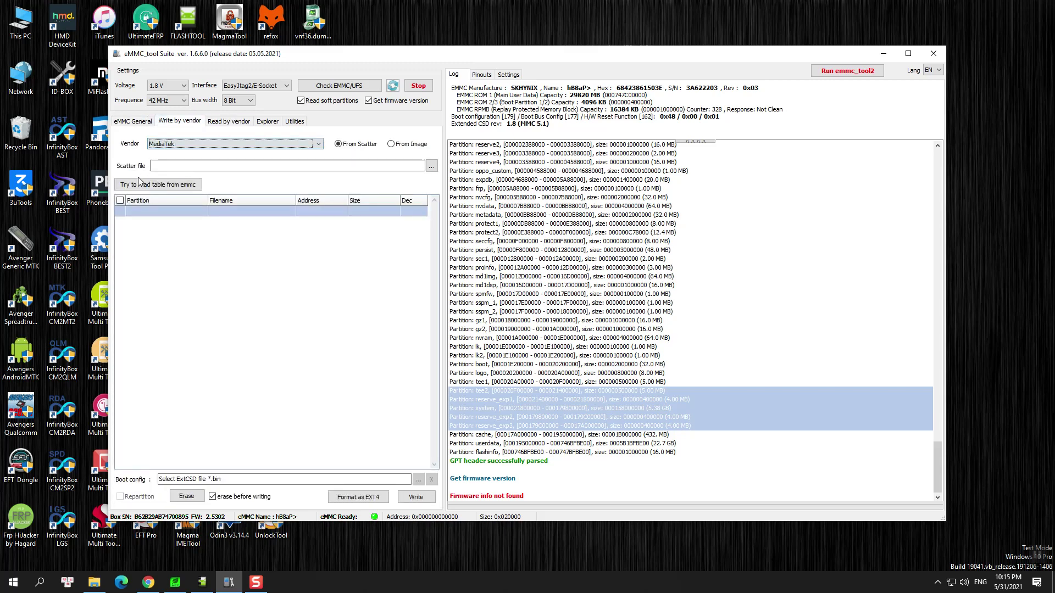
click(181, 184)
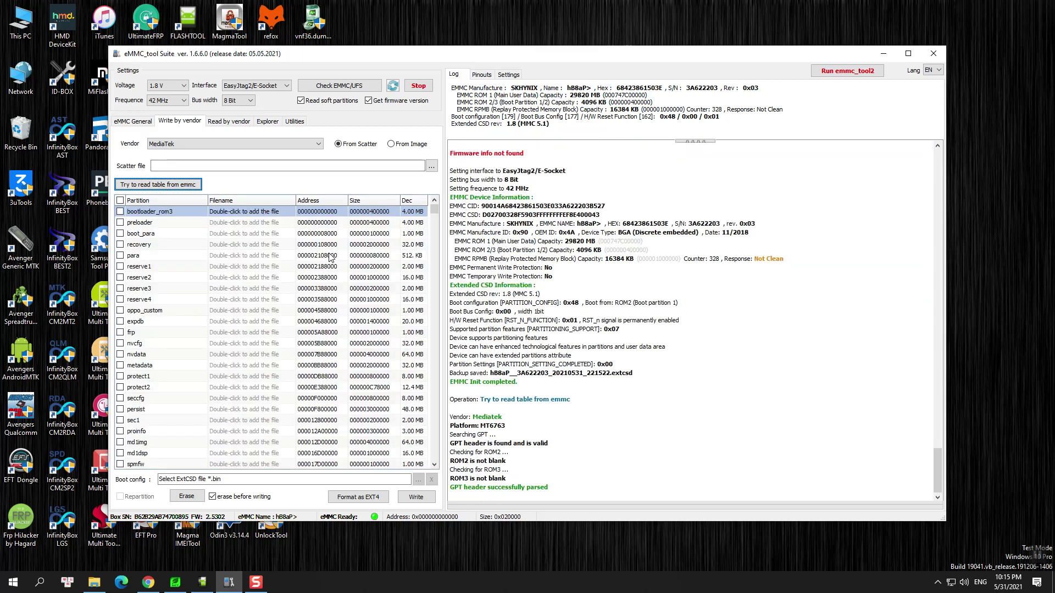
Assign nvdata.bin, protect1.bin, protect2.bin and nvram.bin from the dump's imei folder to their matching partitions for writing.
click(120, 355)
double_click(265, 358)
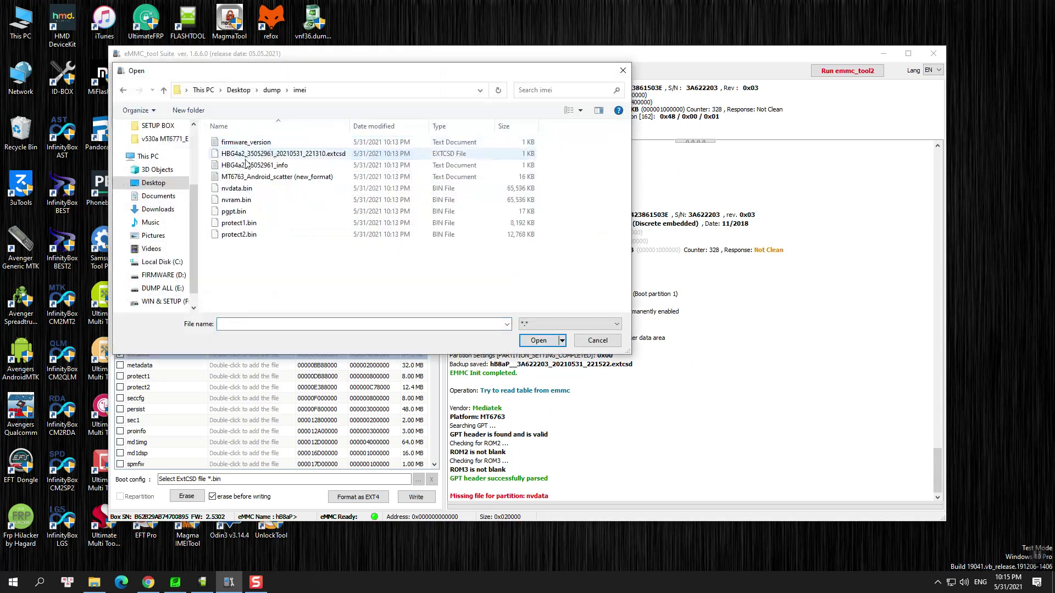
double_click(237, 188)
scroll(158, 375, down, 1)
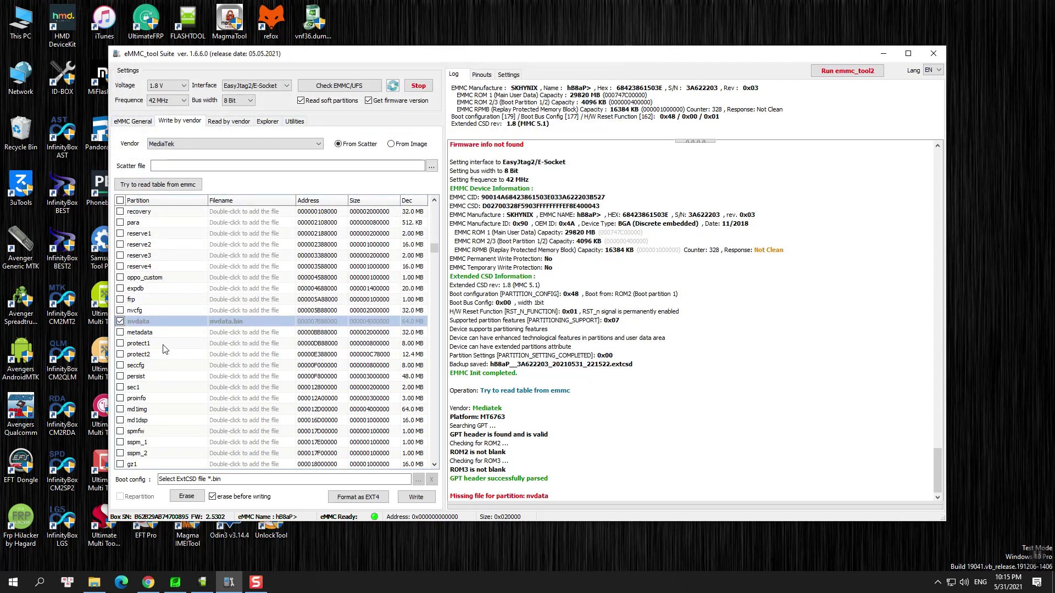
double_click(235, 342)
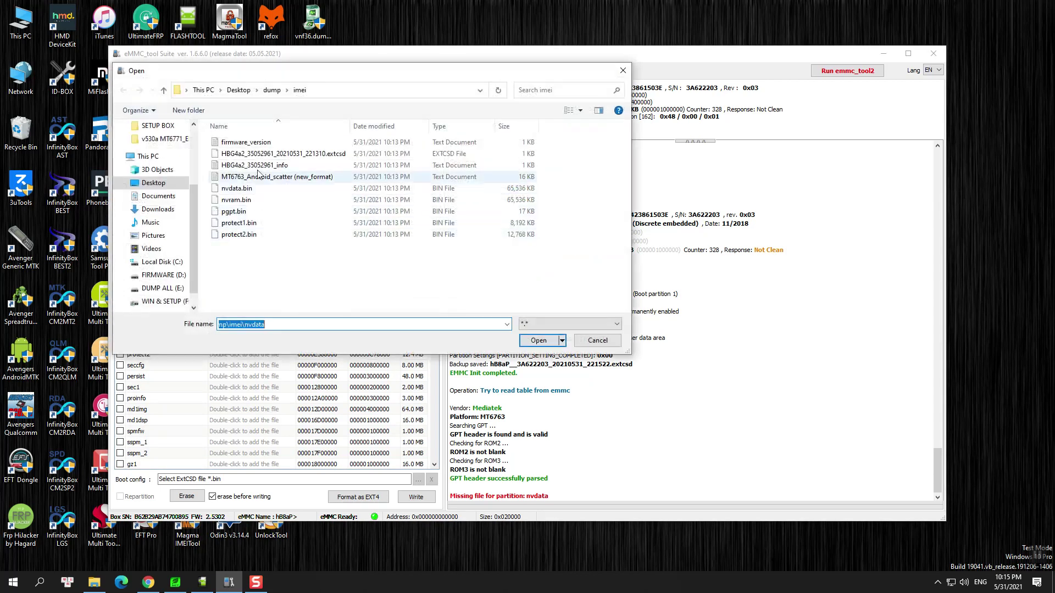
double_click(246, 222)
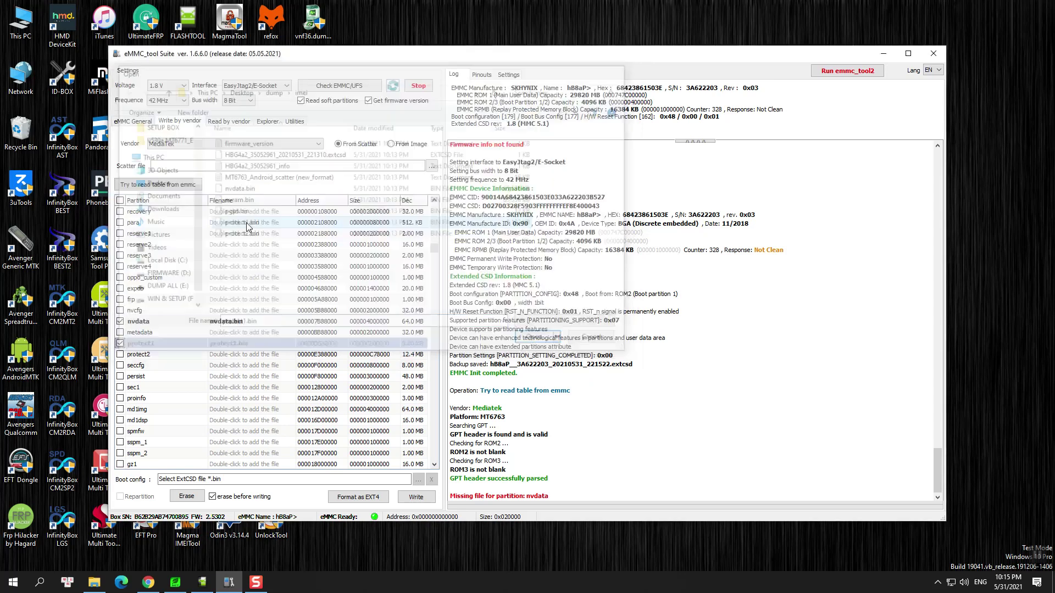
double_click(235, 354)
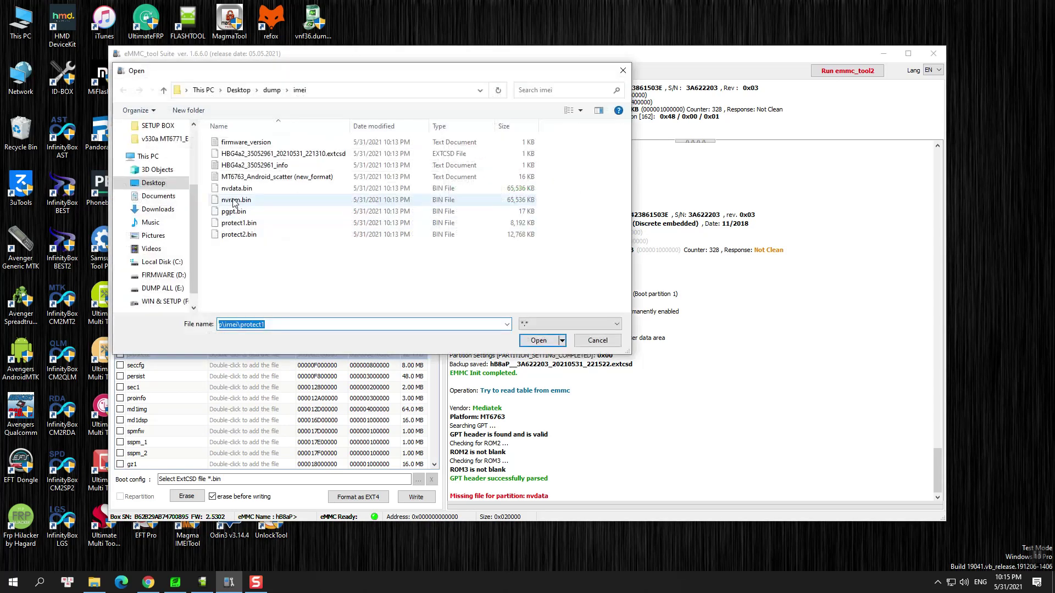
double_click(239, 235)
scroll(183, 376, down, 4)
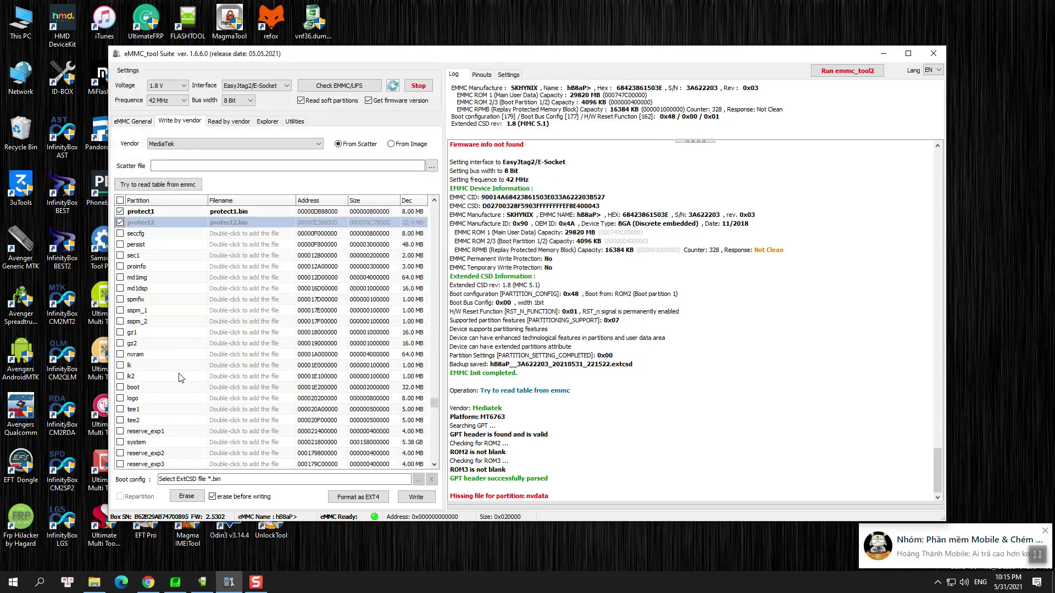
double_click(247, 355)
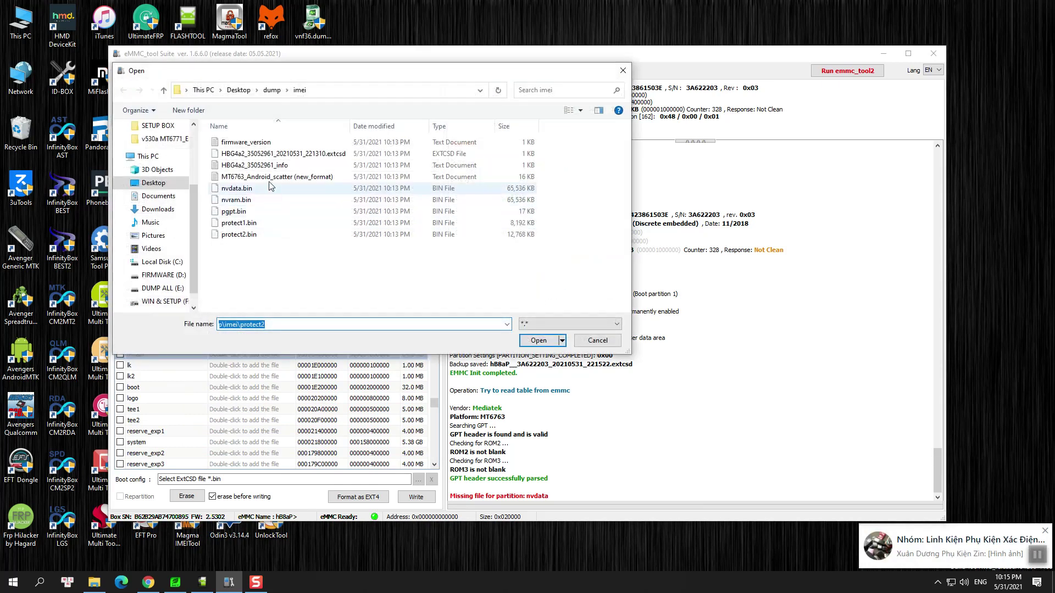
double_click(244, 201)
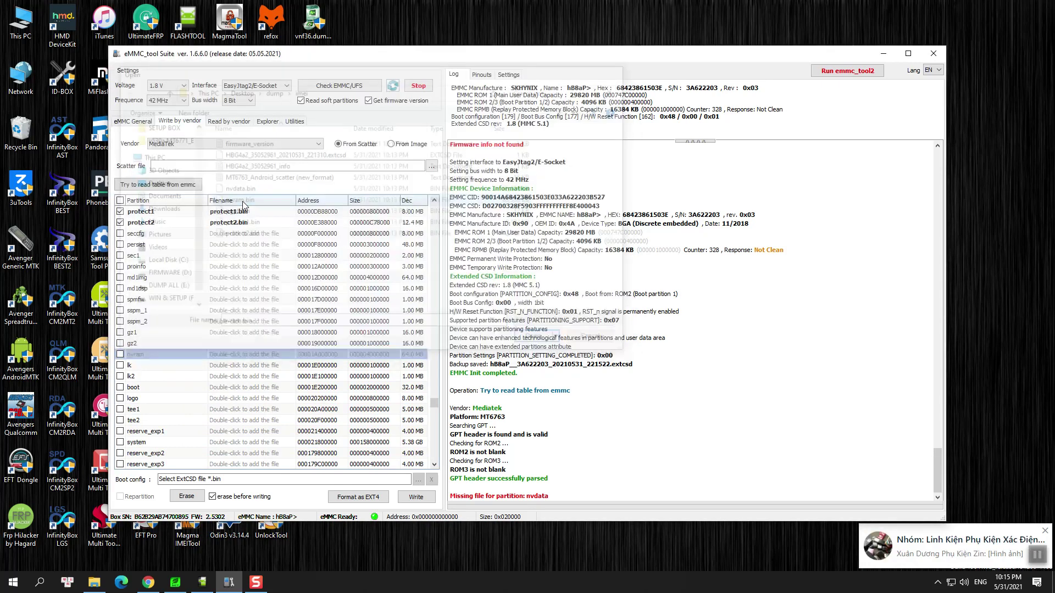
Write the four assigned partition files to the chip and accept formatting the Userdata partition.
click(417, 497)
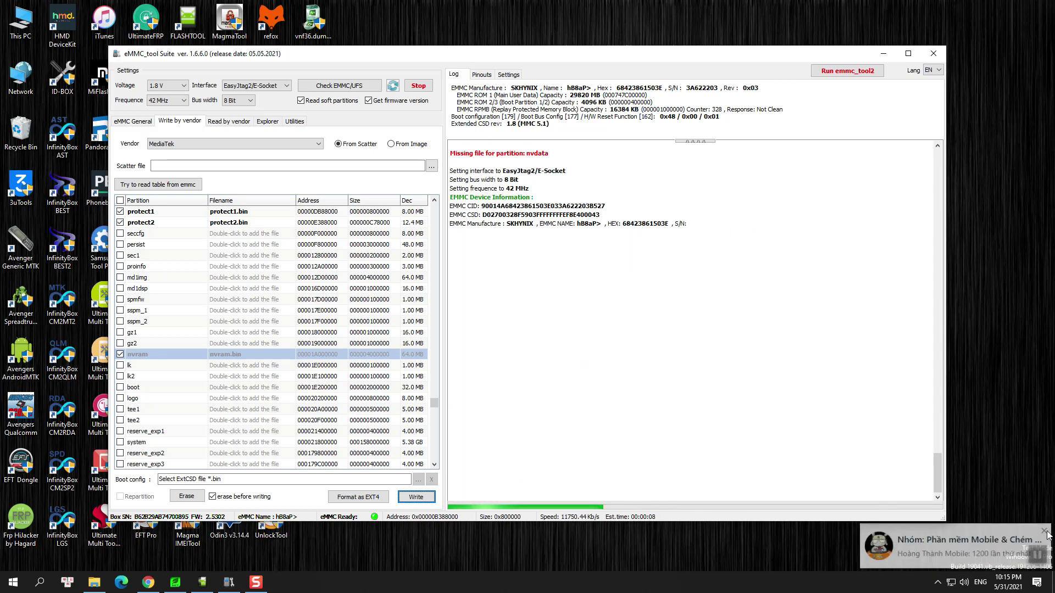
click(1045, 532)
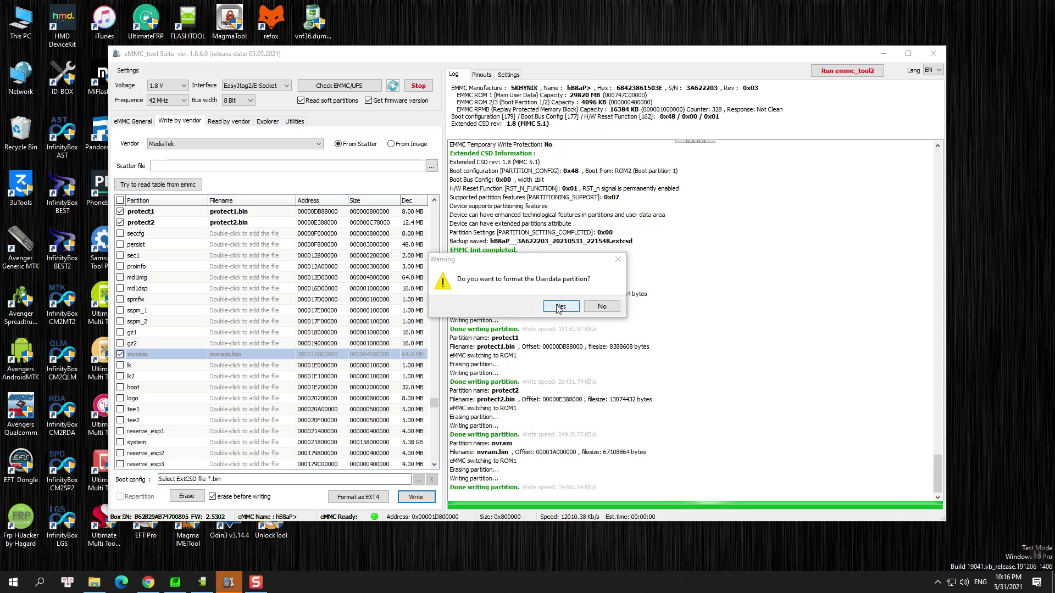
click(558, 307)
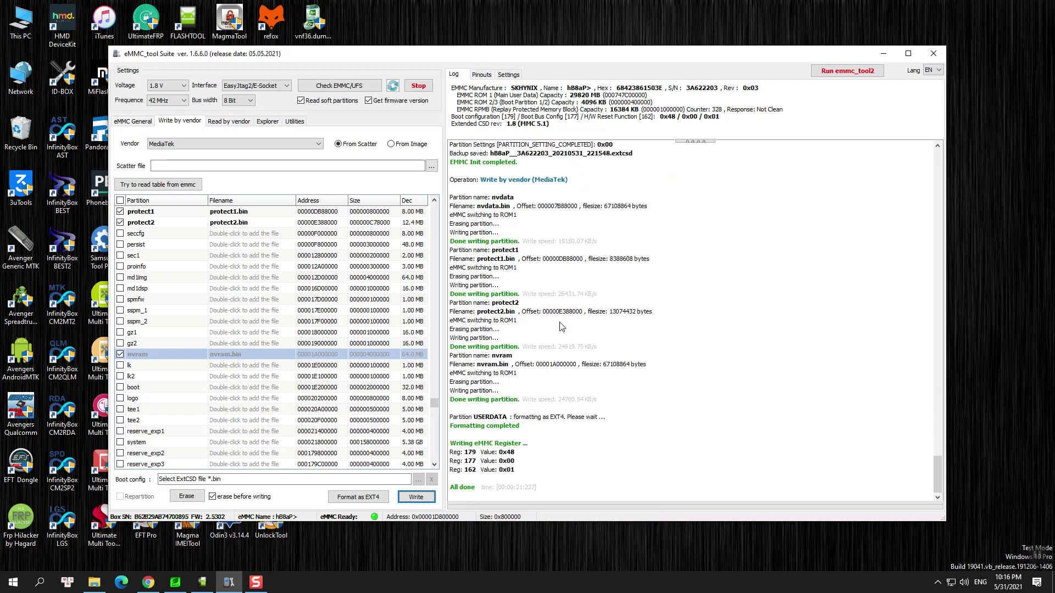
Check the eMMC again after writing and return to the general eMMC settings.
click(339, 88)
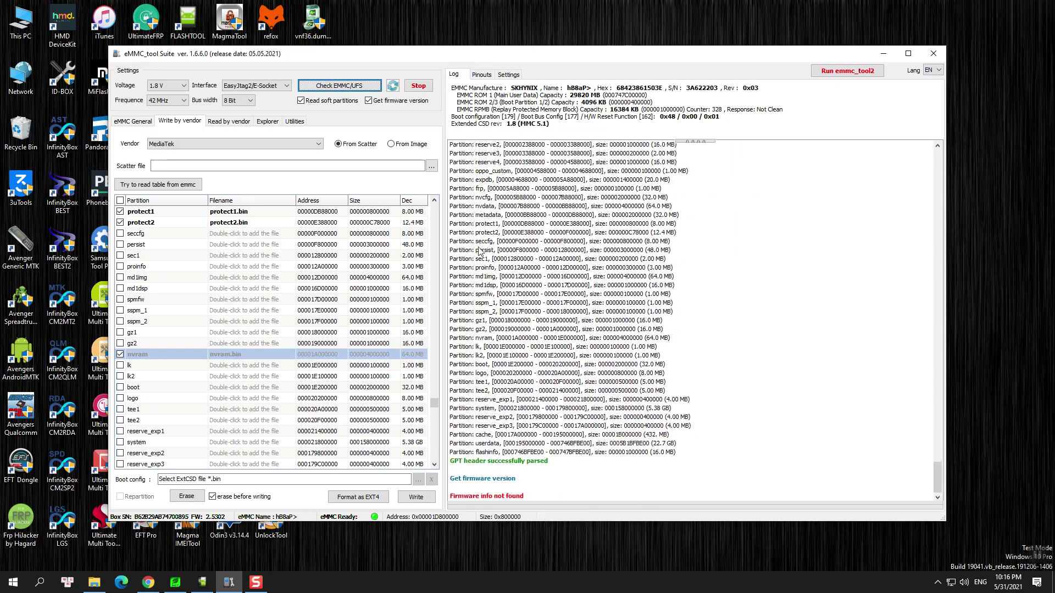
click(702, 410)
click(132, 121)
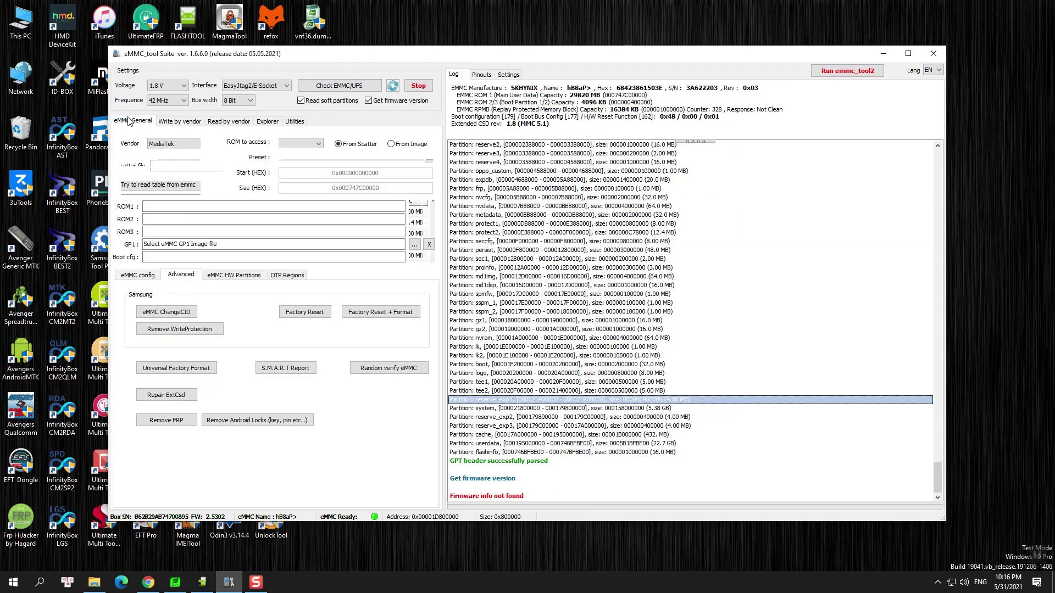
Minimize the eMMC tool and look through the extracted firmware files in New folder inside 17031_11_A.32_190114_21e8c378_EXP on the desktop.
click(883, 54)
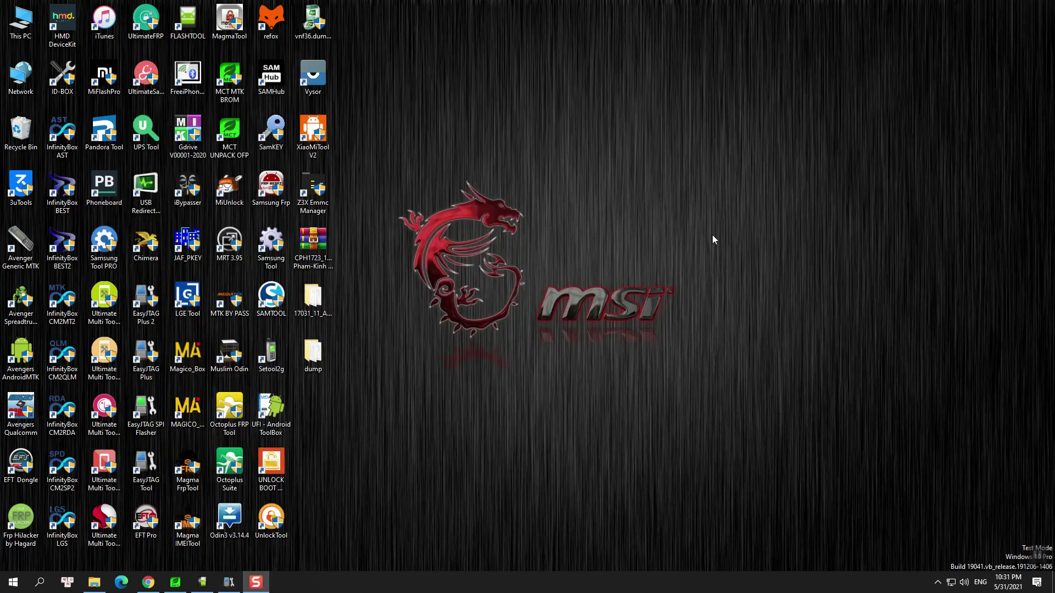
right_click(714, 236)
click(742, 283)
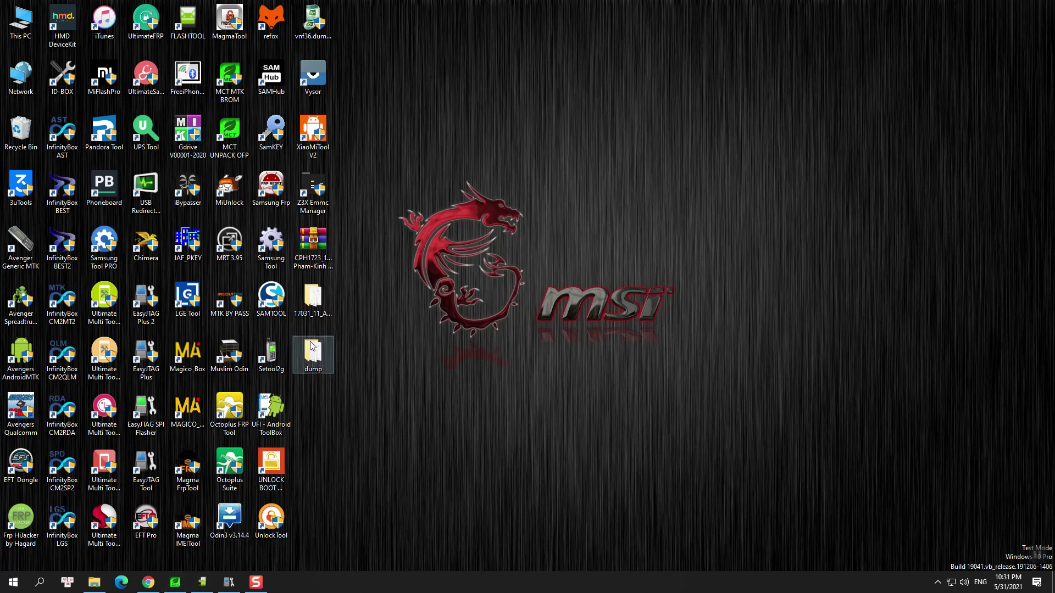
click(316, 303)
double_click(316, 303)
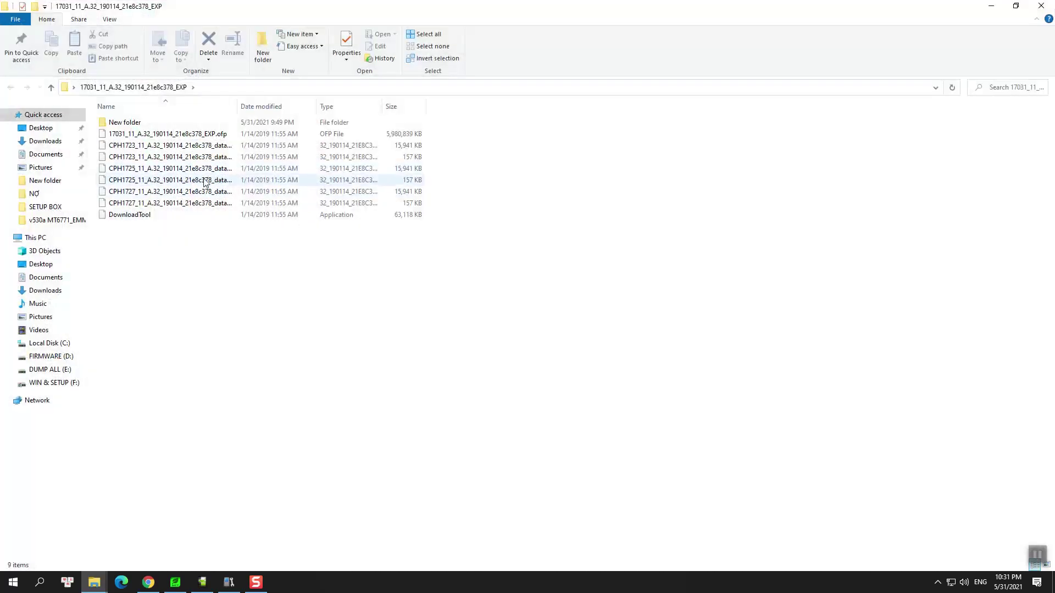
double_click(131, 123)
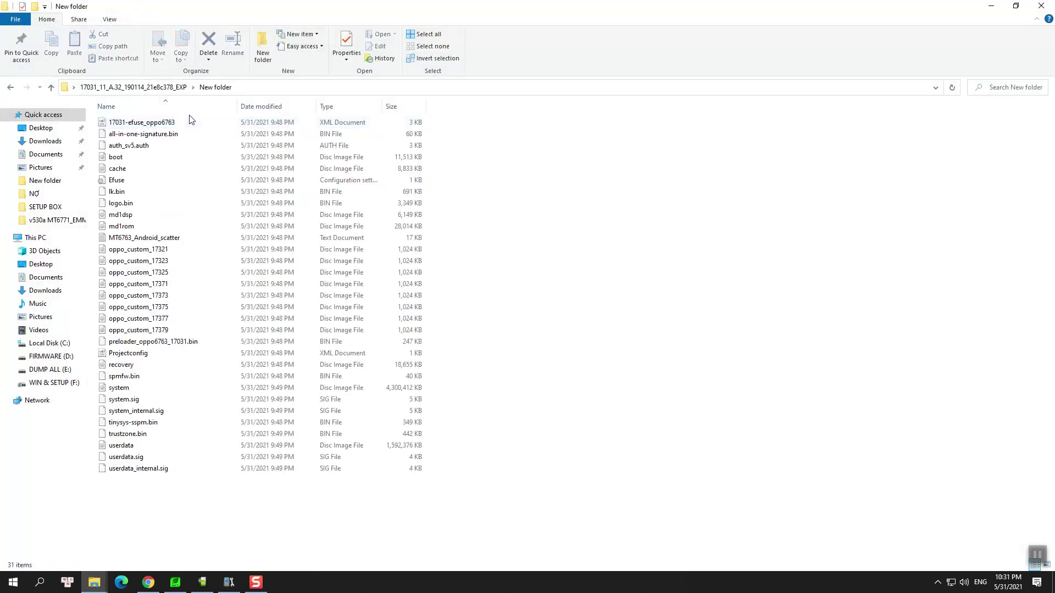
drag(183, 497, 133, 160)
click(678, 287)
click(1041, 6)
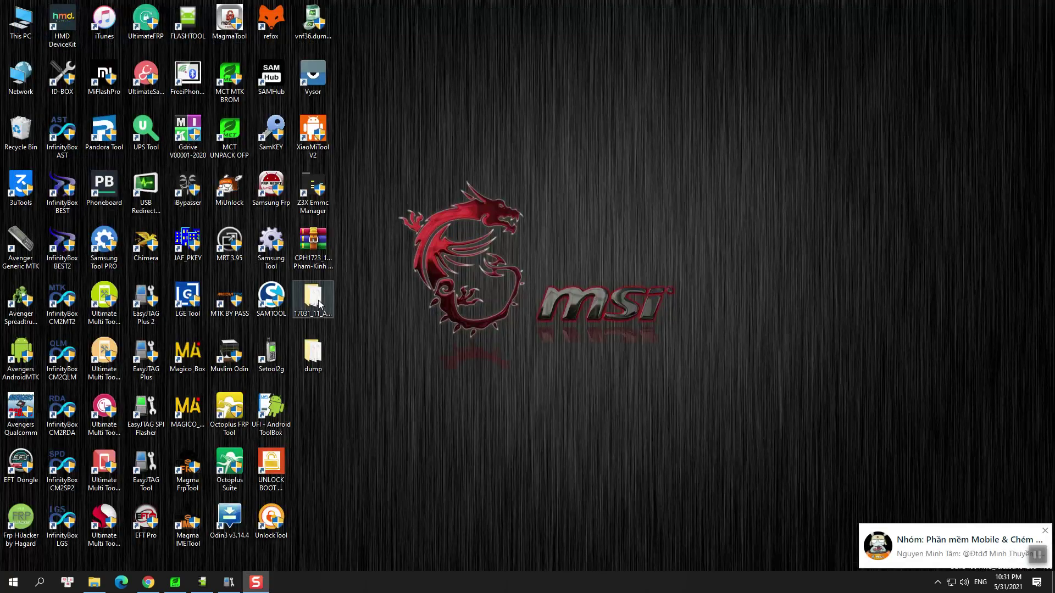
Switch to Smart Phone Flash Tool and choose MT6763_Android_scatter from the firmware's New folder as the scatter-loading file.
click(319, 303)
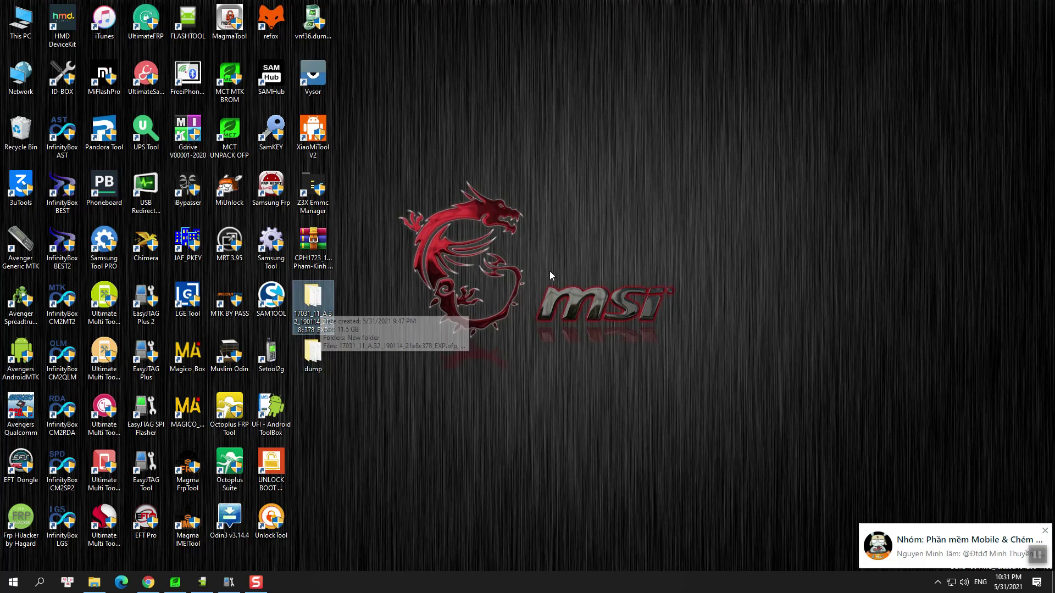
right_click(551, 204)
click(587, 253)
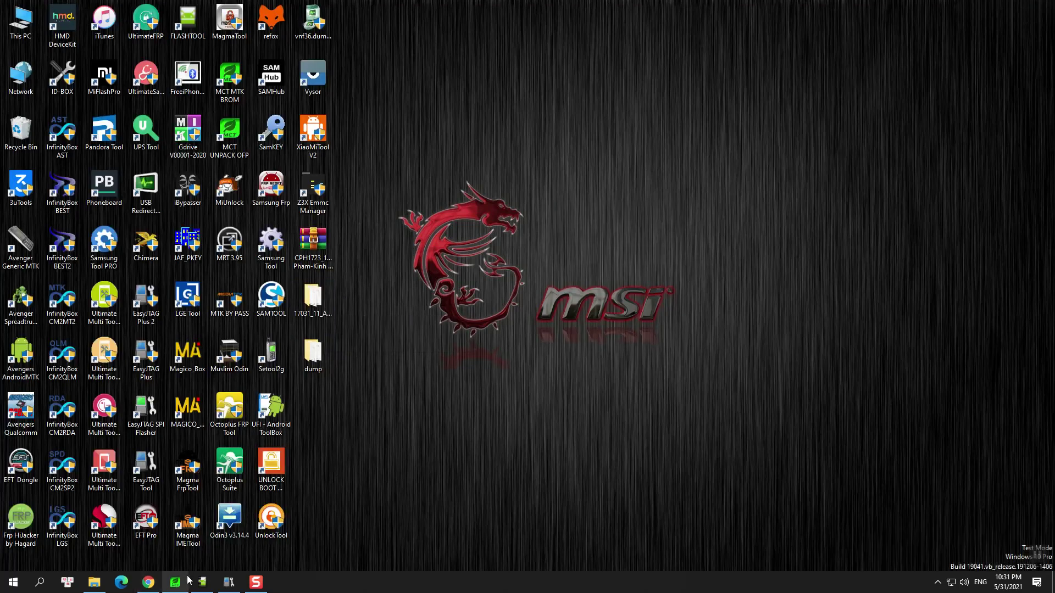
click(202, 581)
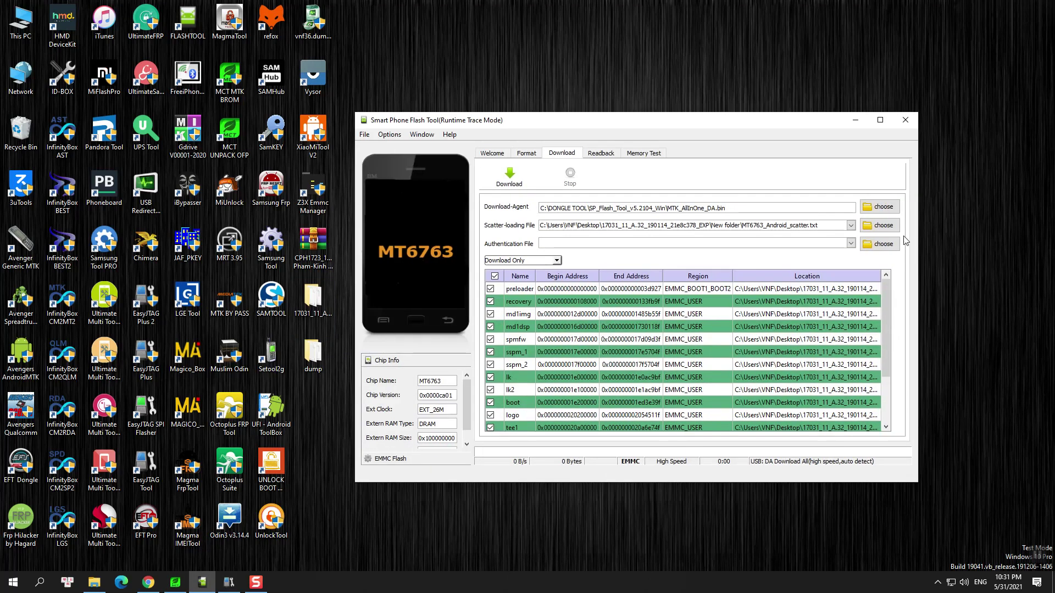
click(886, 230)
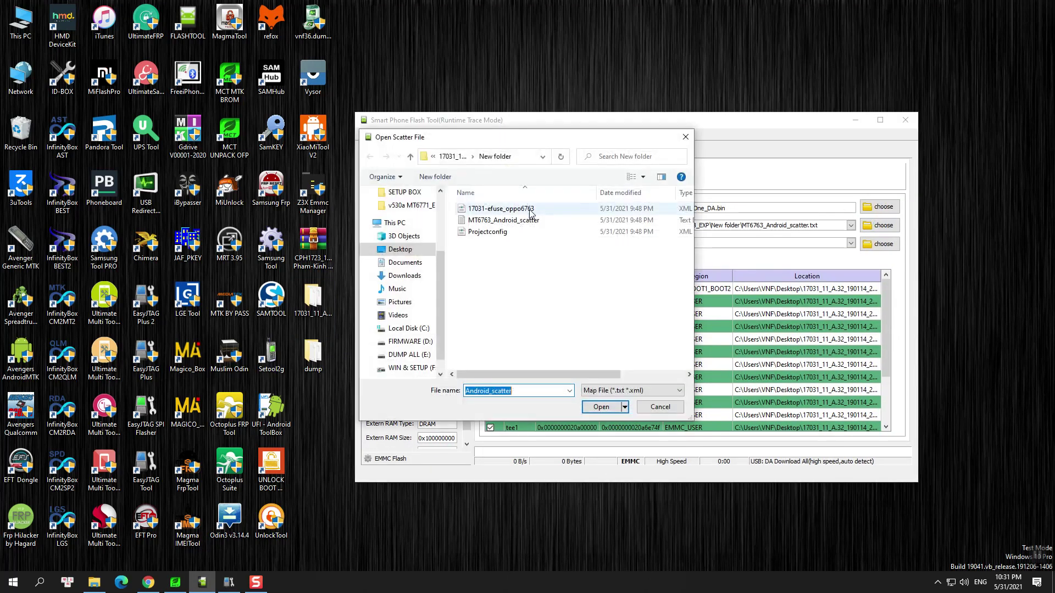
click(531, 221)
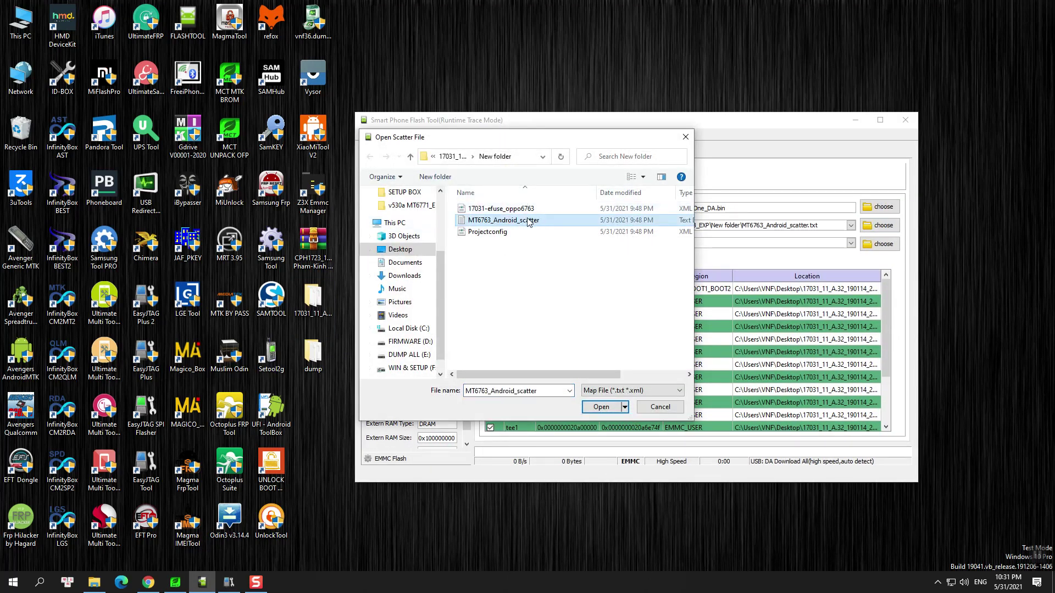
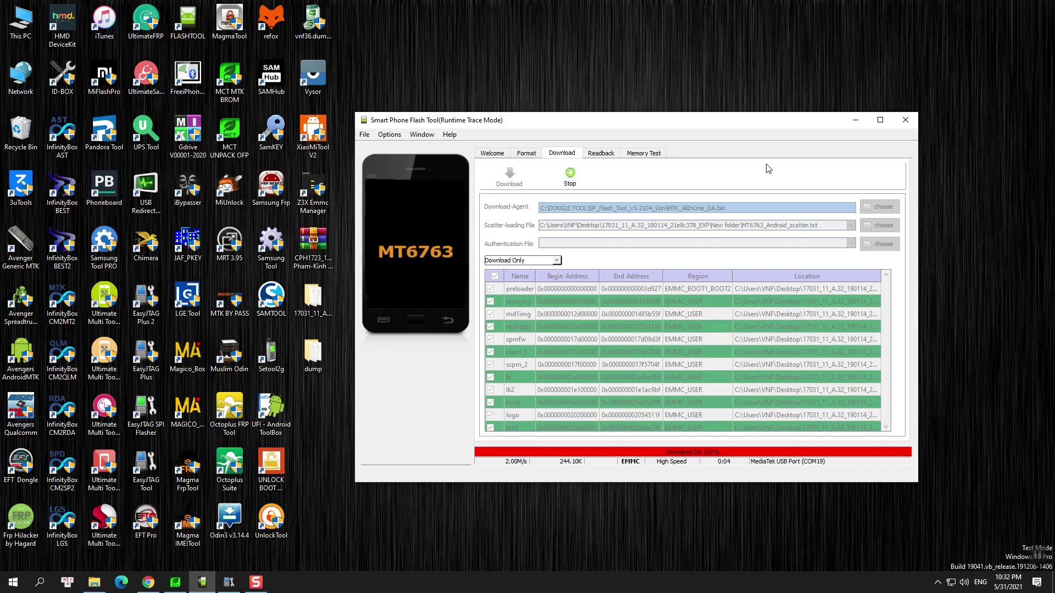
drag(714, 124, 508, 101)
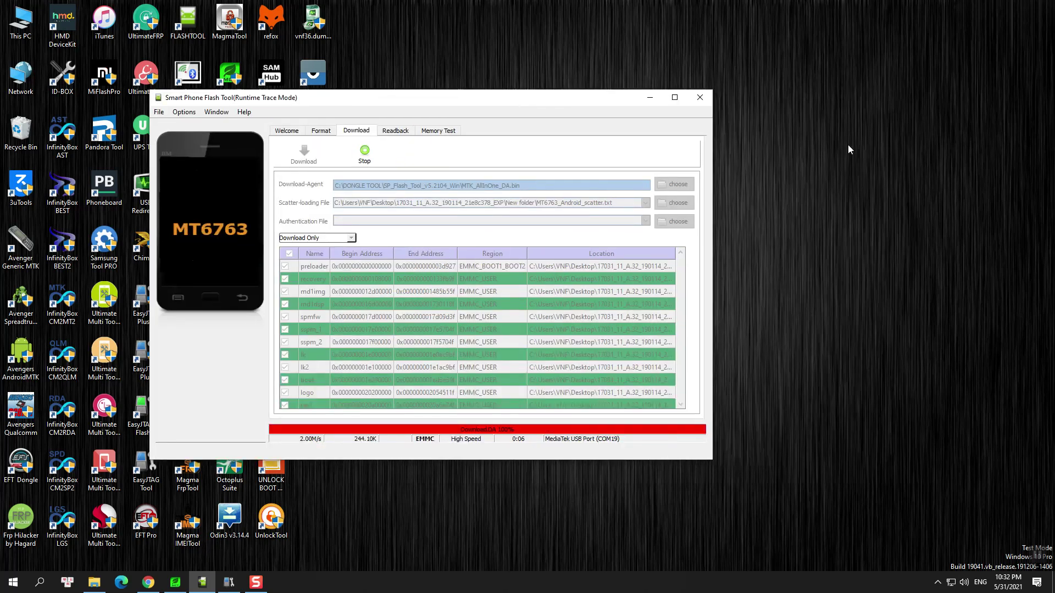
right_click(849, 144)
click(860, 191)
right_click(849, 146)
click(857, 195)
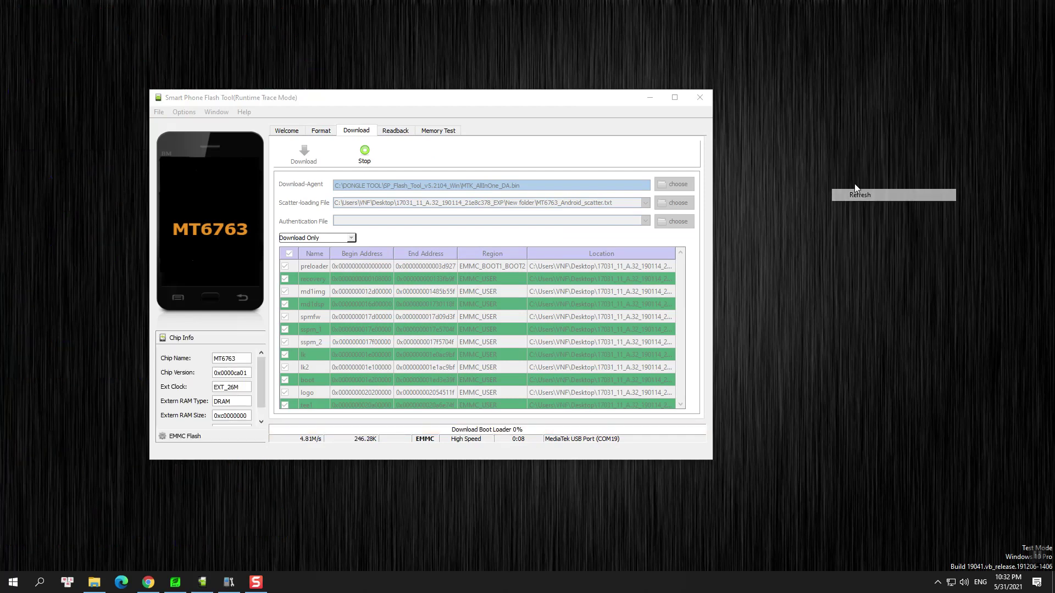
right_click(849, 168)
click(888, 217)
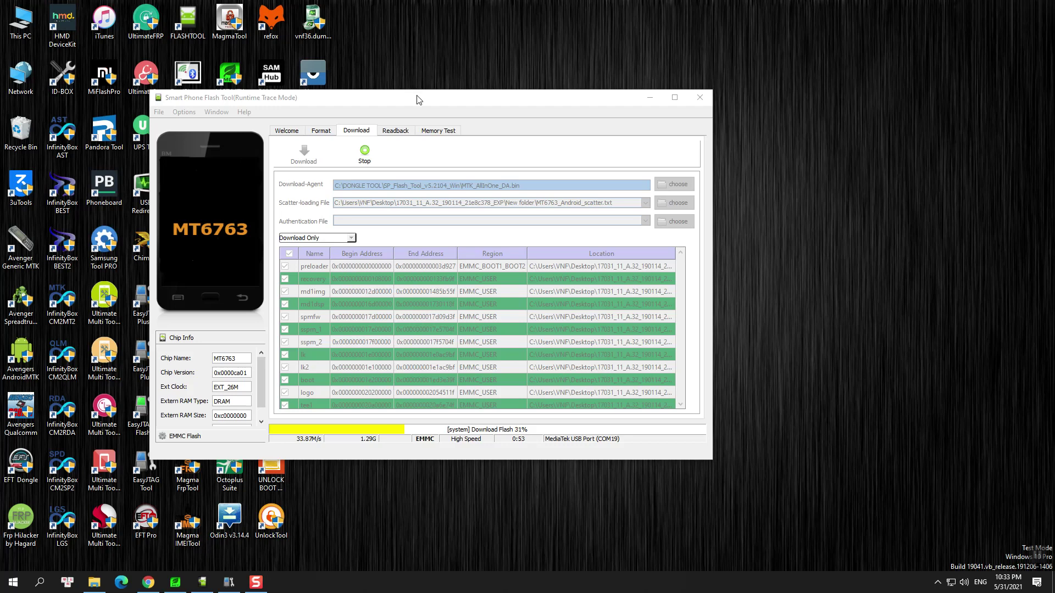
drag(415, 96, 446, 94)
right_click(916, 108)
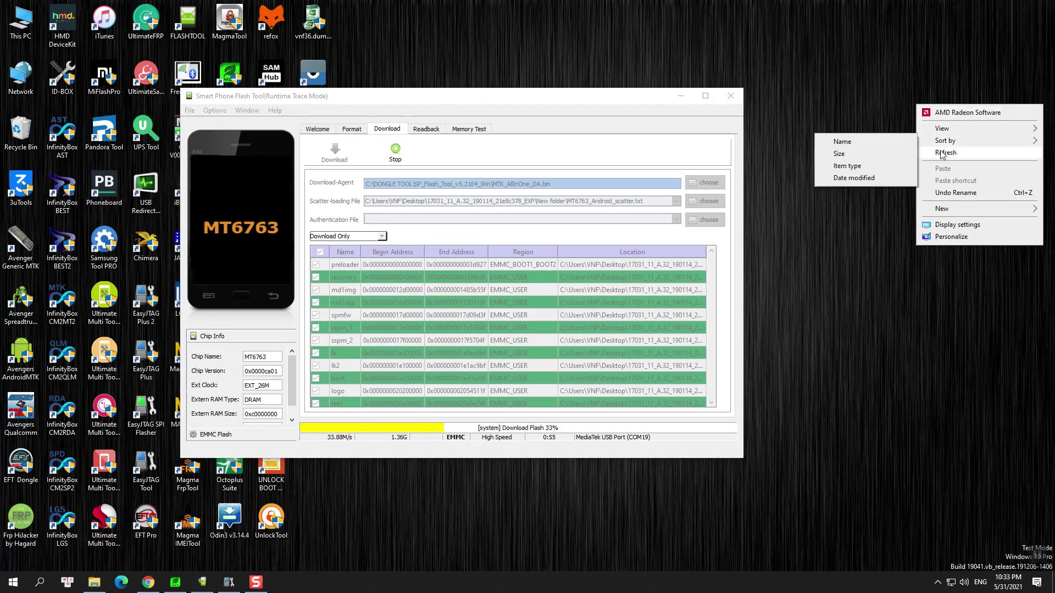
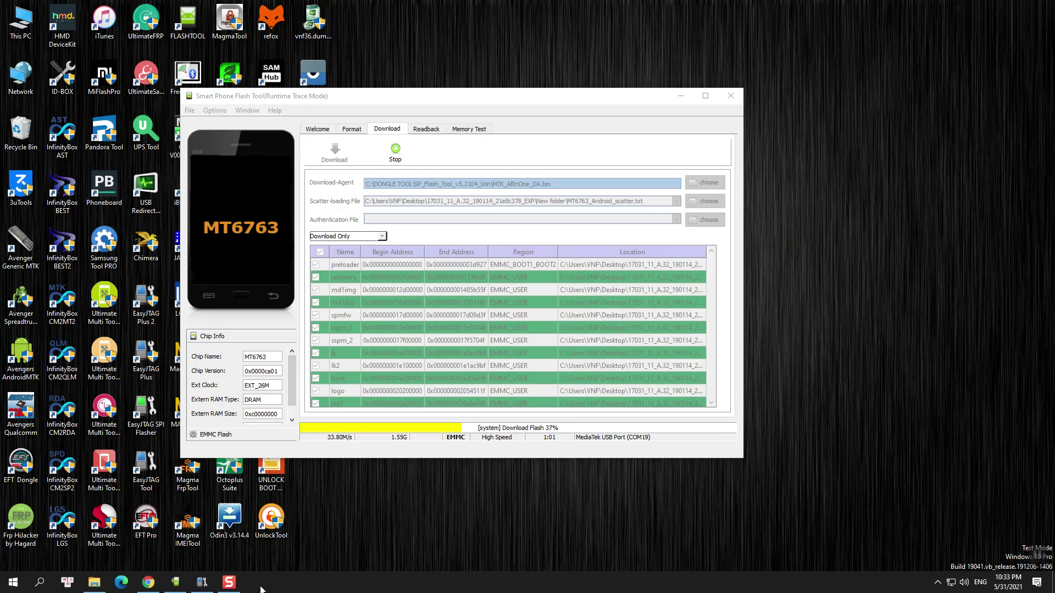
click(201, 582)
click(201, 582)
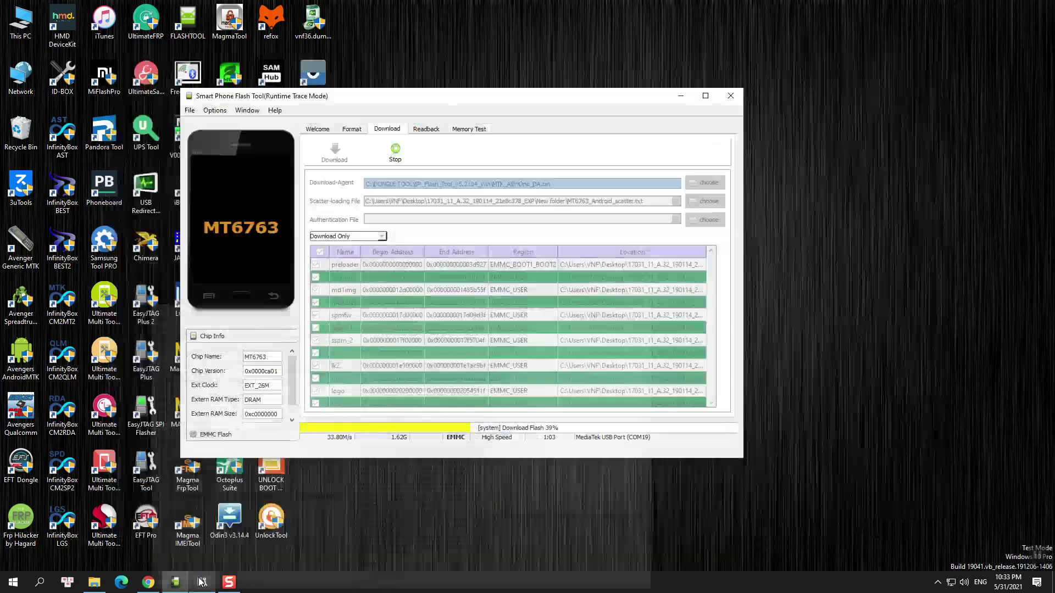
right_click(899, 193)
click(929, 239)
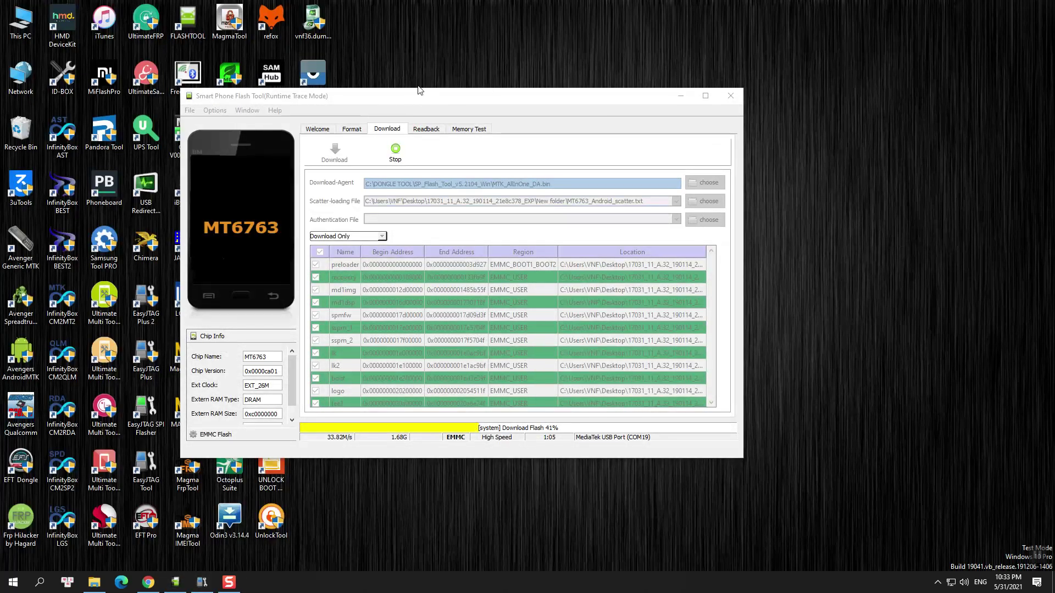
drag(417, 95, 455, 92)
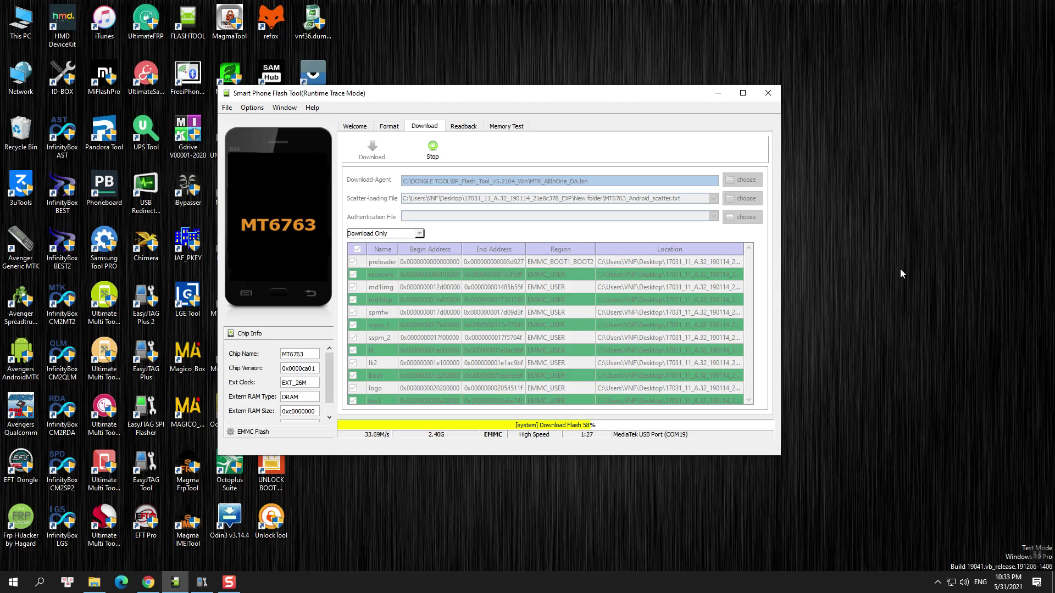
right_click(894, 188)
click(929, 237)
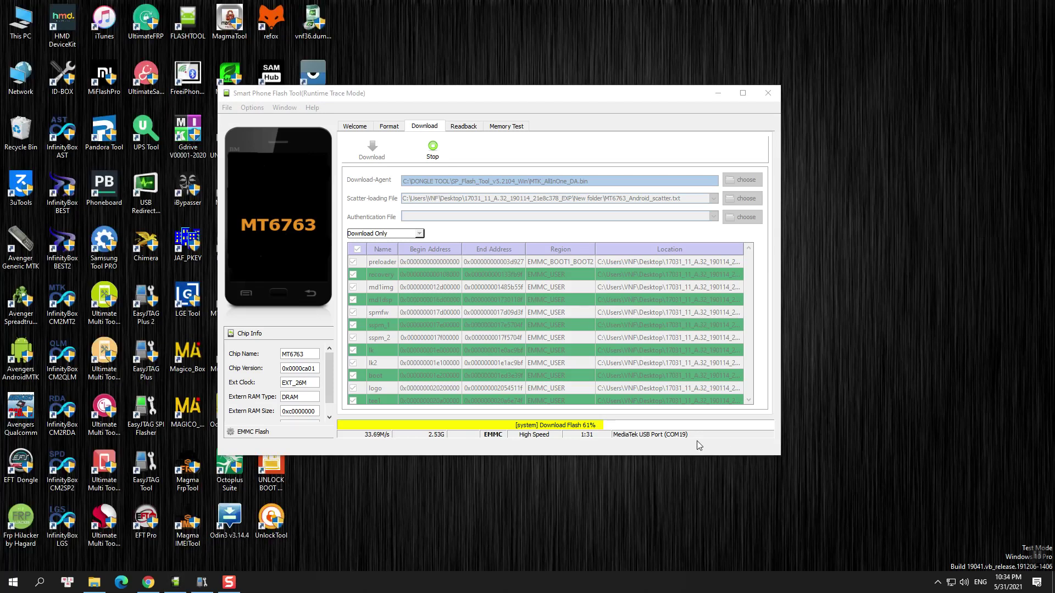
right_click(877, 223)
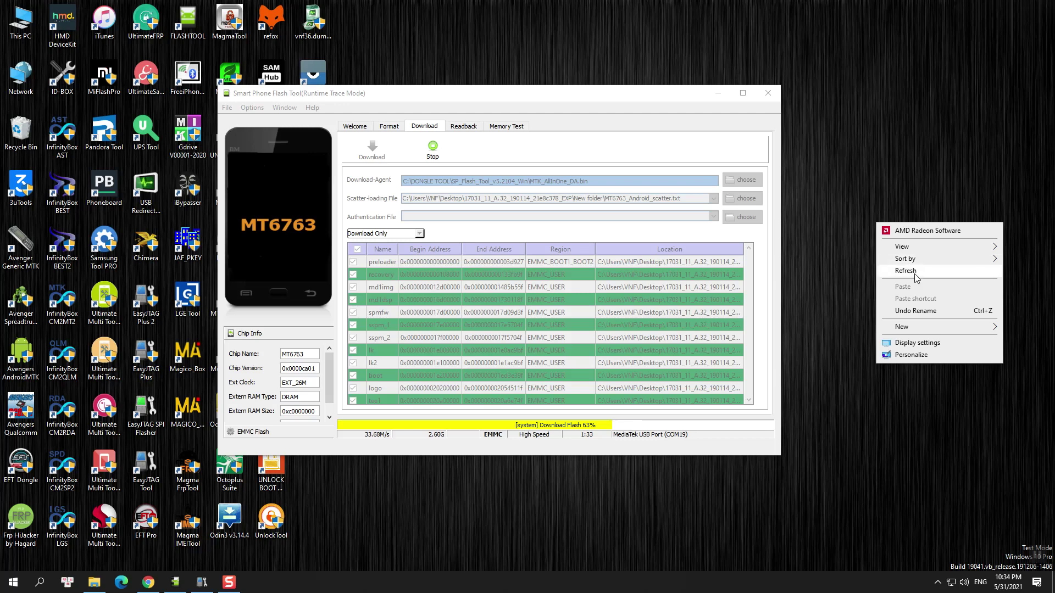
click(916, 269)
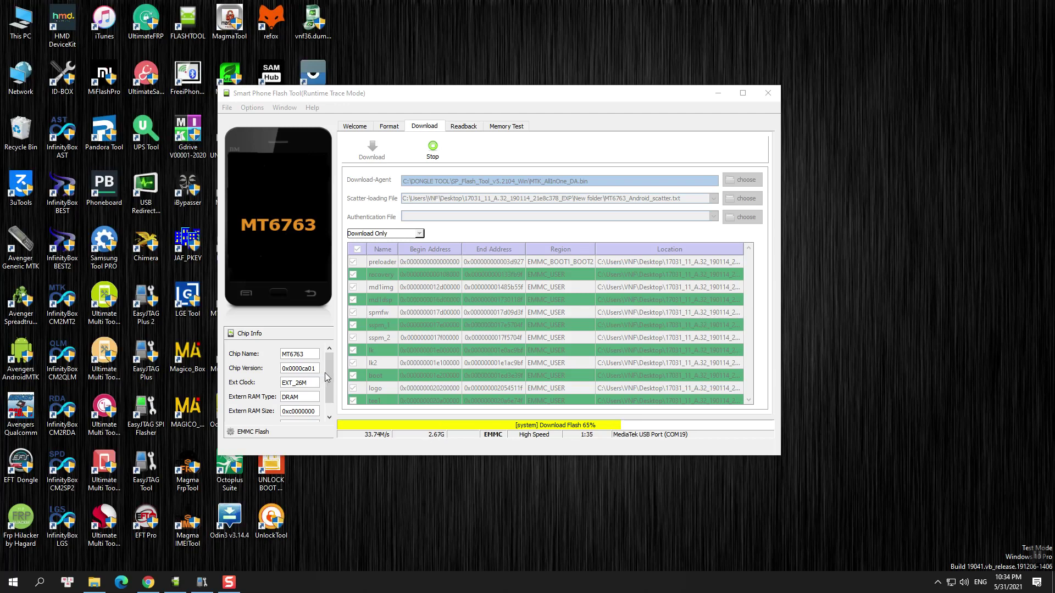
View the connected phone's chip info from the chip name down to the SRAM size.
click(326, 380)
drag(310, 357, 305, 412)
scroll(330, 384, down, 1)
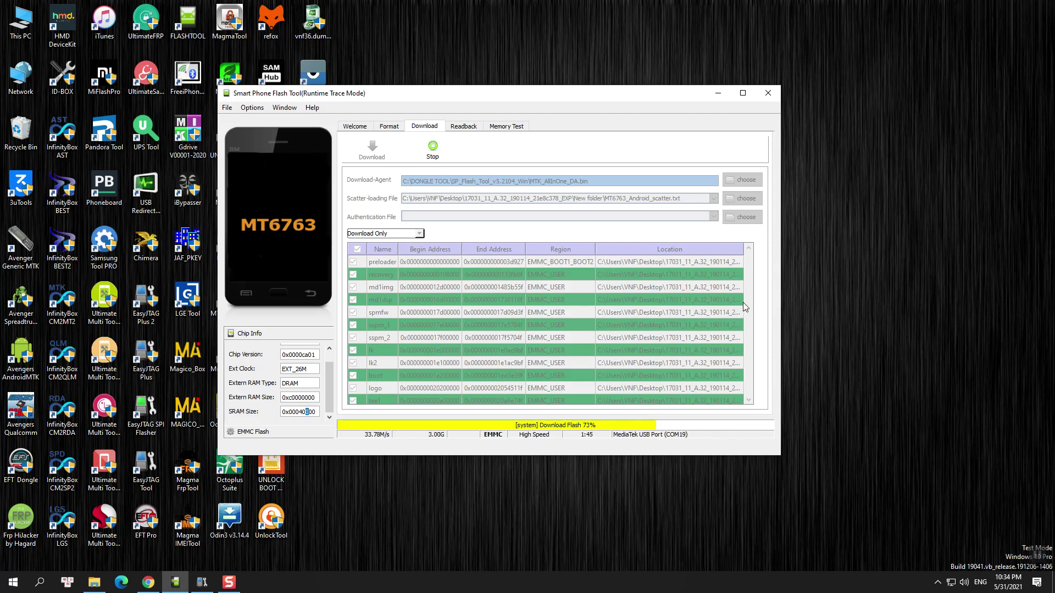
right_click(906, 226)
click(930, 272)
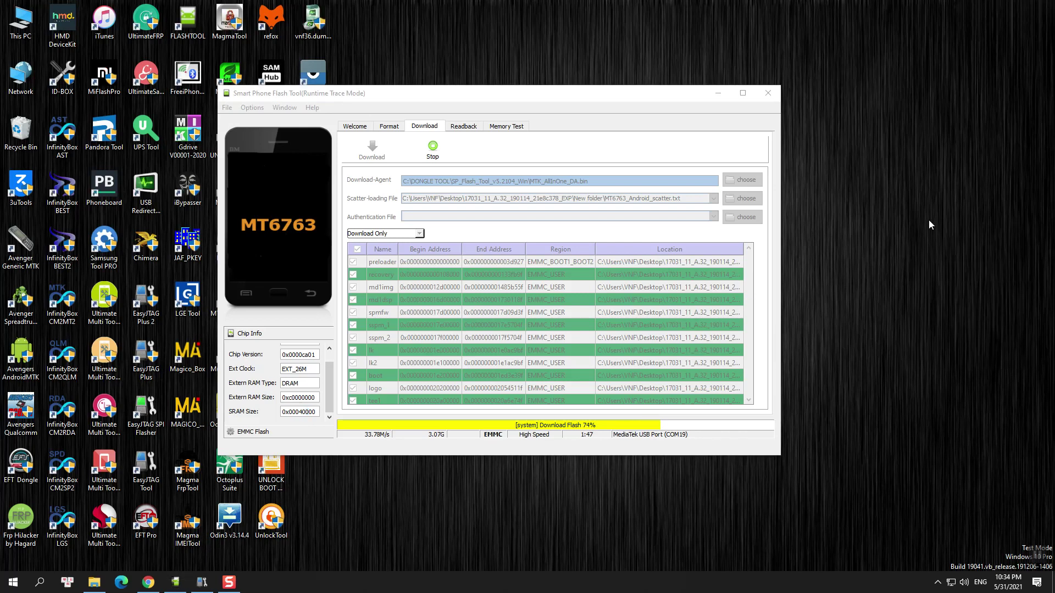
right_click(928, 220)
click(934, 268)
right_click(935, 229)
click(956, 278)
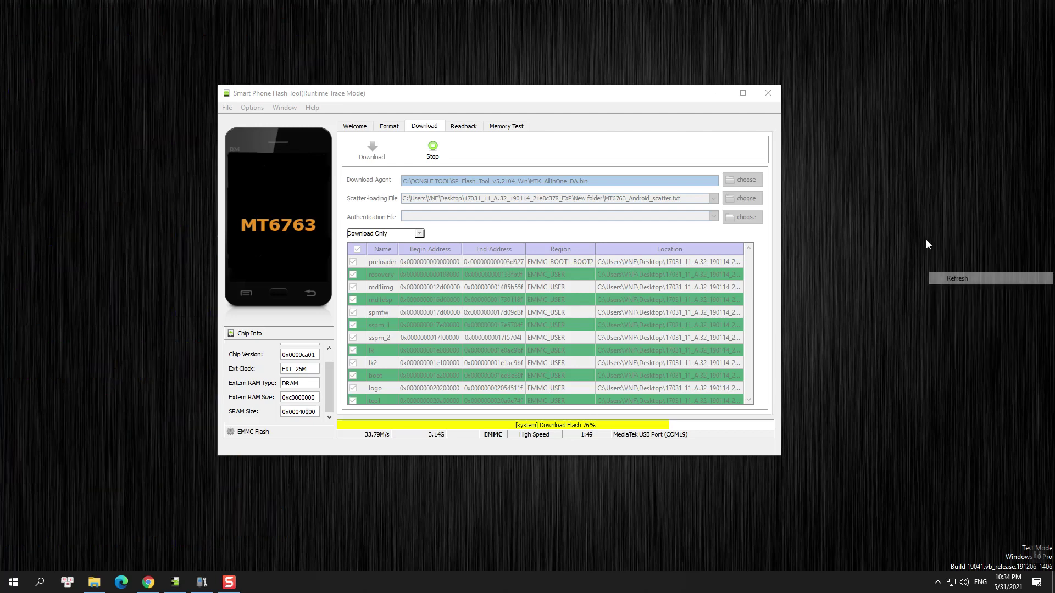
right_click(914, 226)
click(946, 274)
right_click(928, 226)
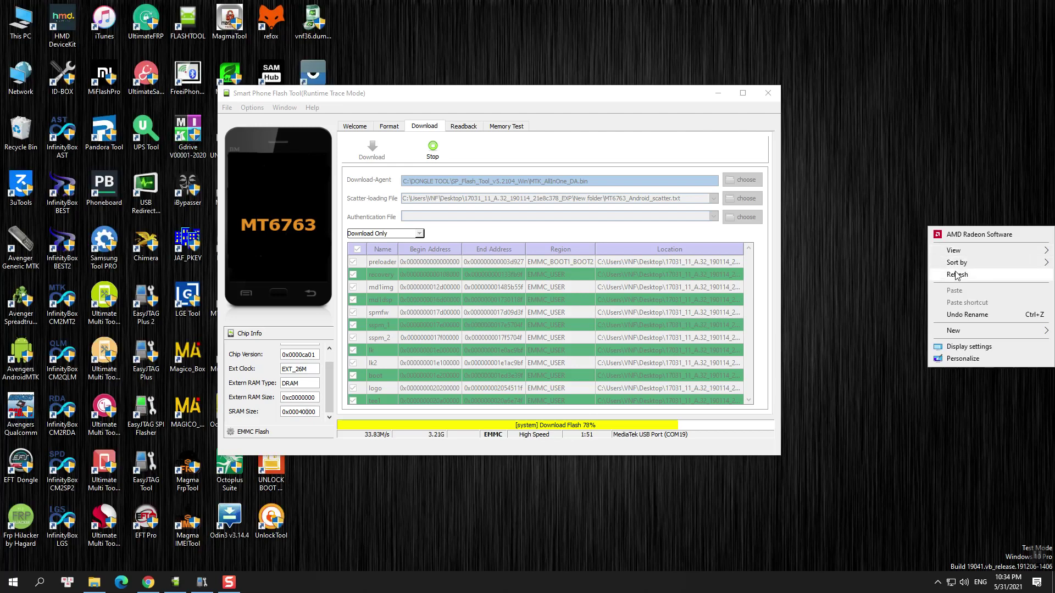
click(942, 273)
Move the flash tool window clear of the desktop icons, delete the CPH1723 archive and refresh the desktop.
drag(479, 98, 603, 102)
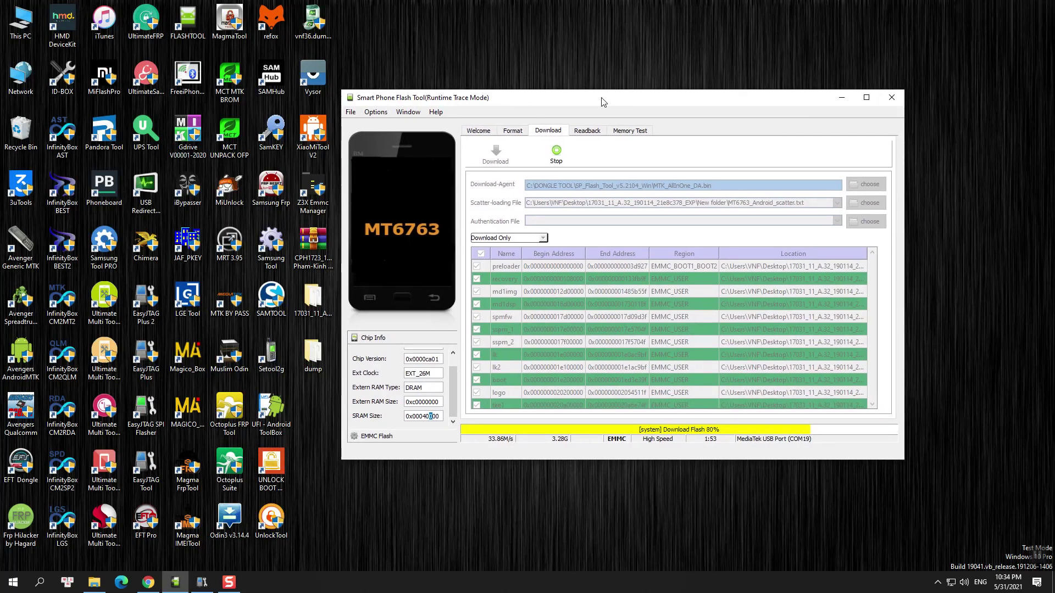
drag(311, 248, 50, 136)
right_click(615, 29)
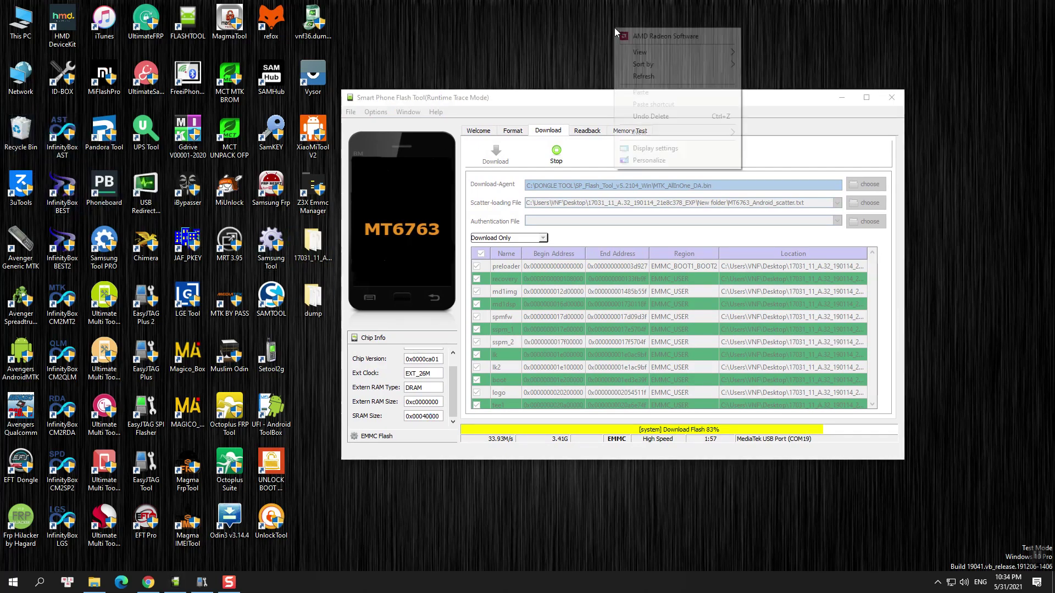
click(644, 76)
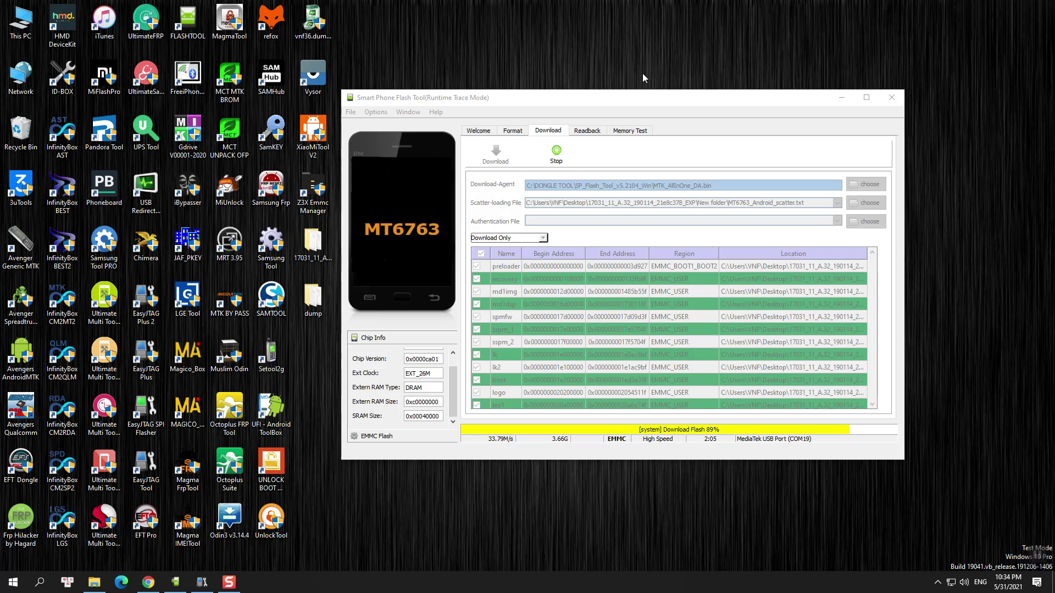
right_click(640, 48)
click(671, 95)
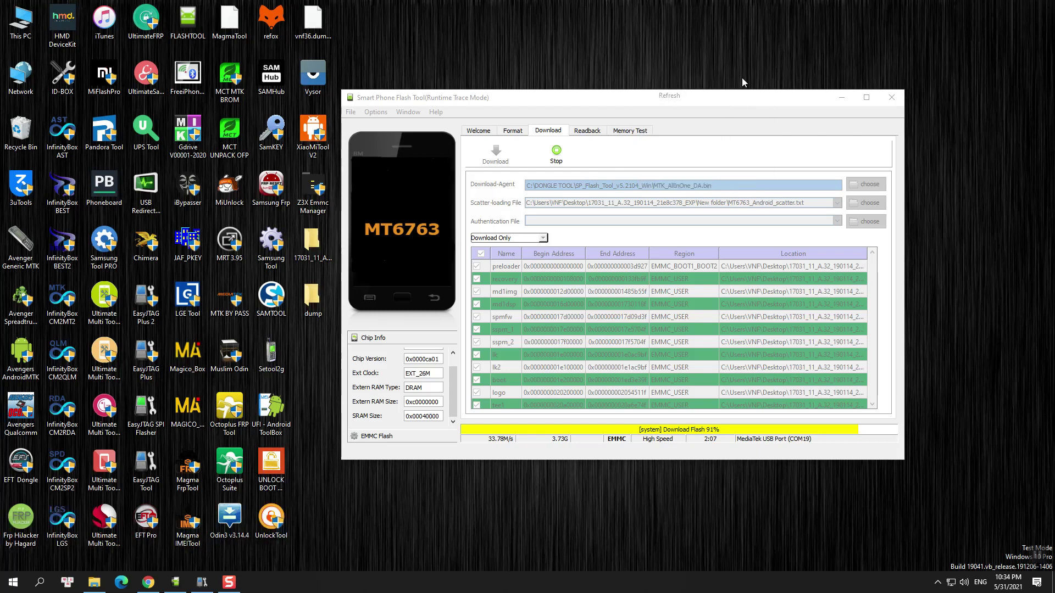
right_click(967, 49)
click(990, 100)
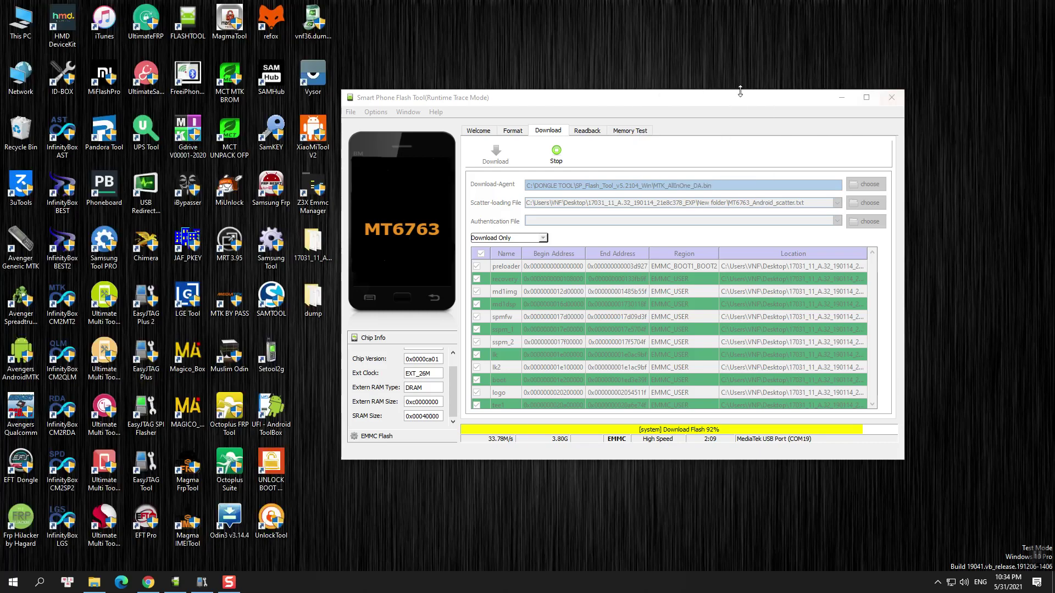
drag(692, 99, 661, 103)
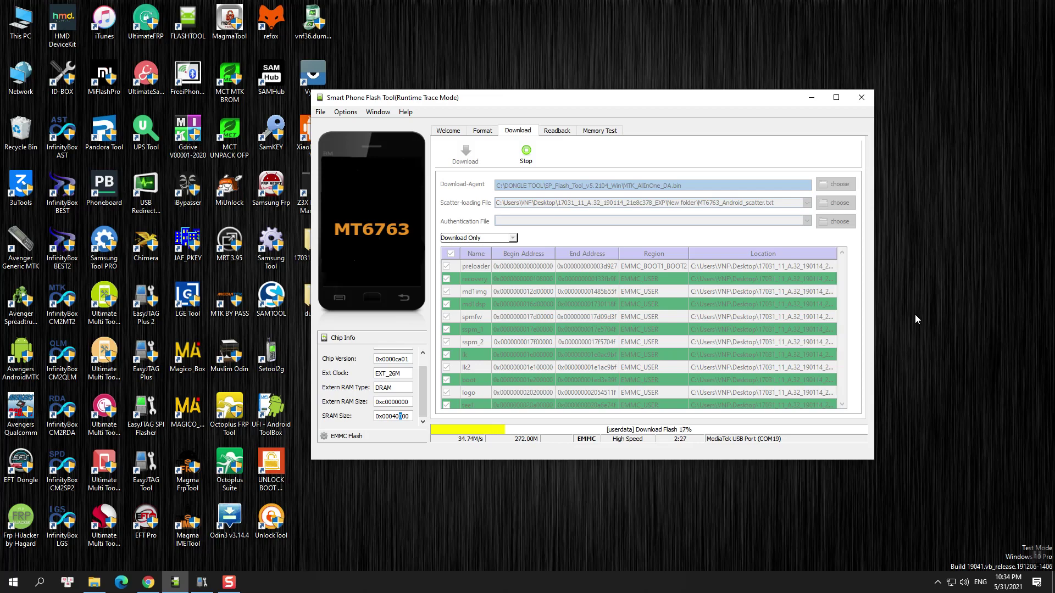
Open the dump folder beside the flash tool, examine the types and sizes of its ROM backup files, and close the folder.
drag(523, 102, 627, 98)
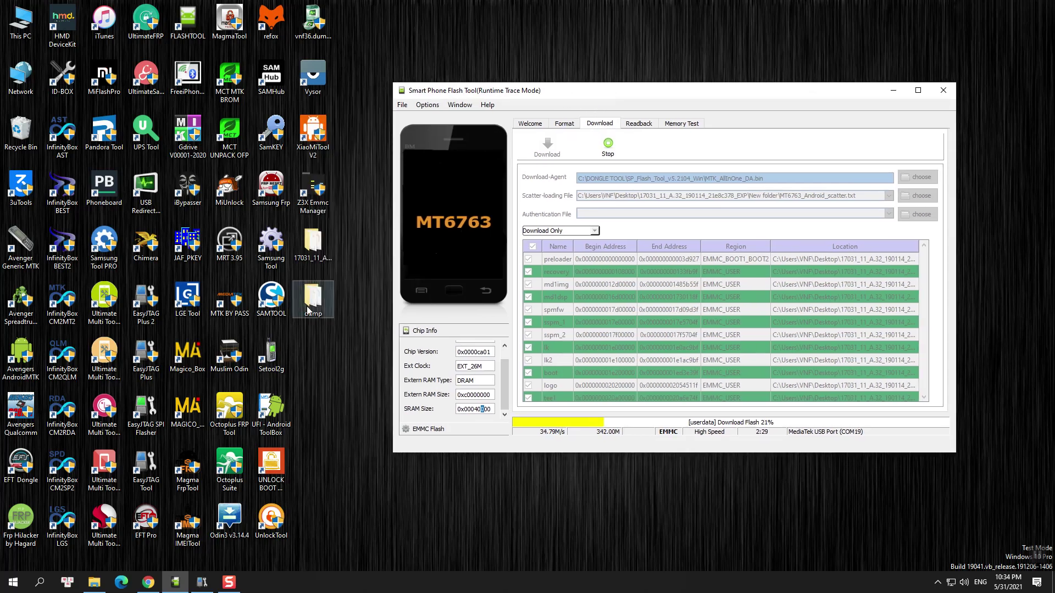
double_click(313, 300)
click(1021, 9)
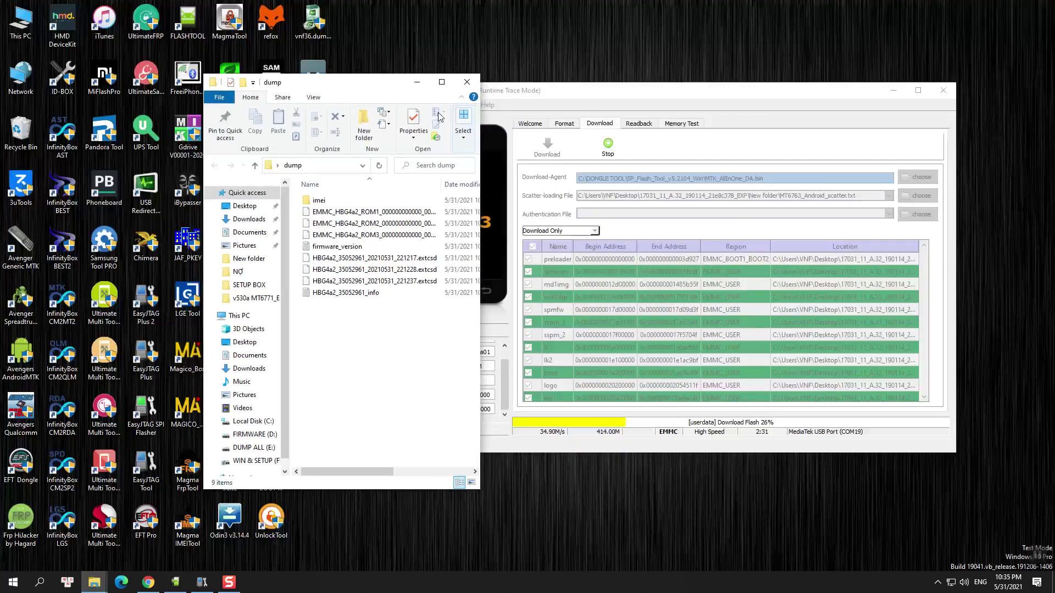
drag(342, 82, 226, 84)
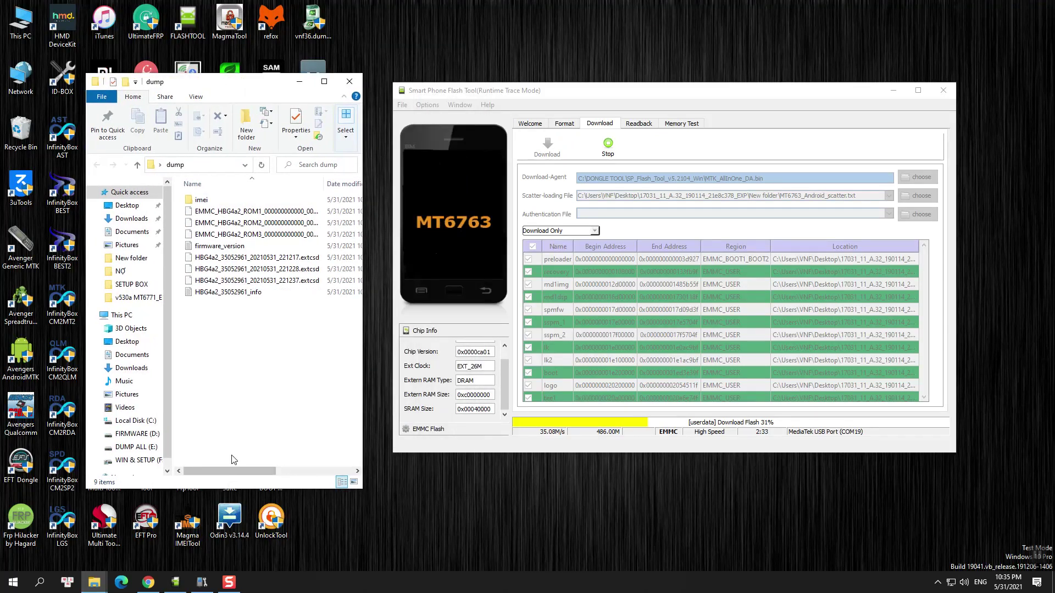
drag(232, 471, 338, 474)
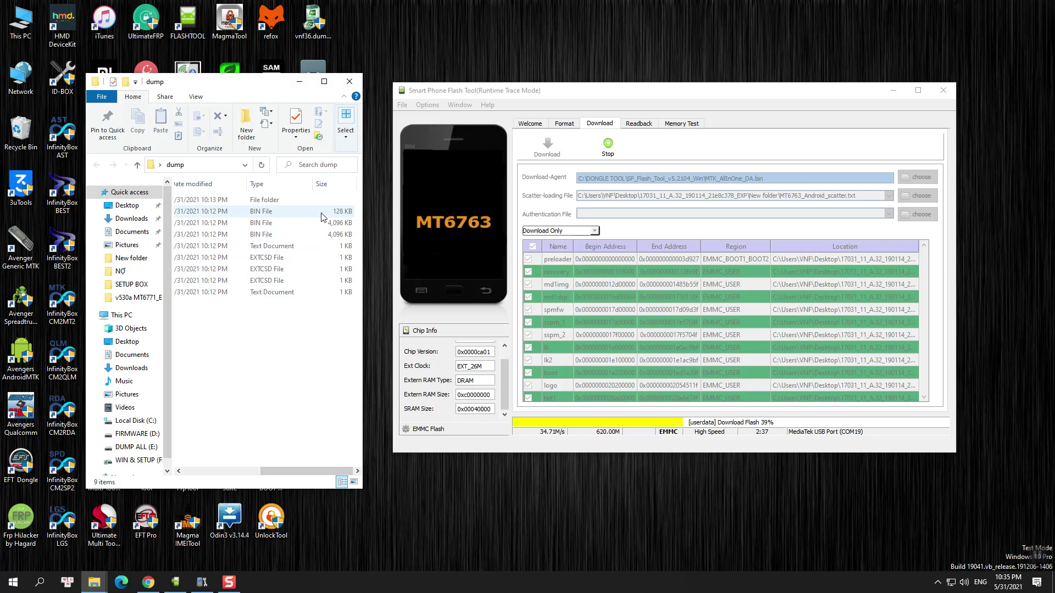
click(336, 213)
drag(308, 472, 226, 469)
key(alt+F4)
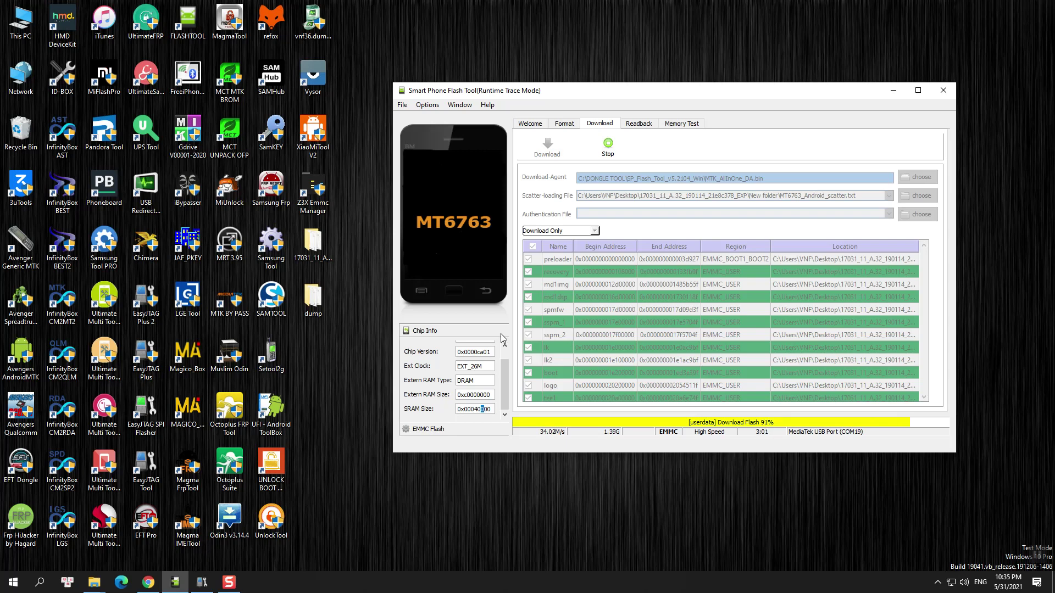
right_click(335, 328)
click(363, 379)
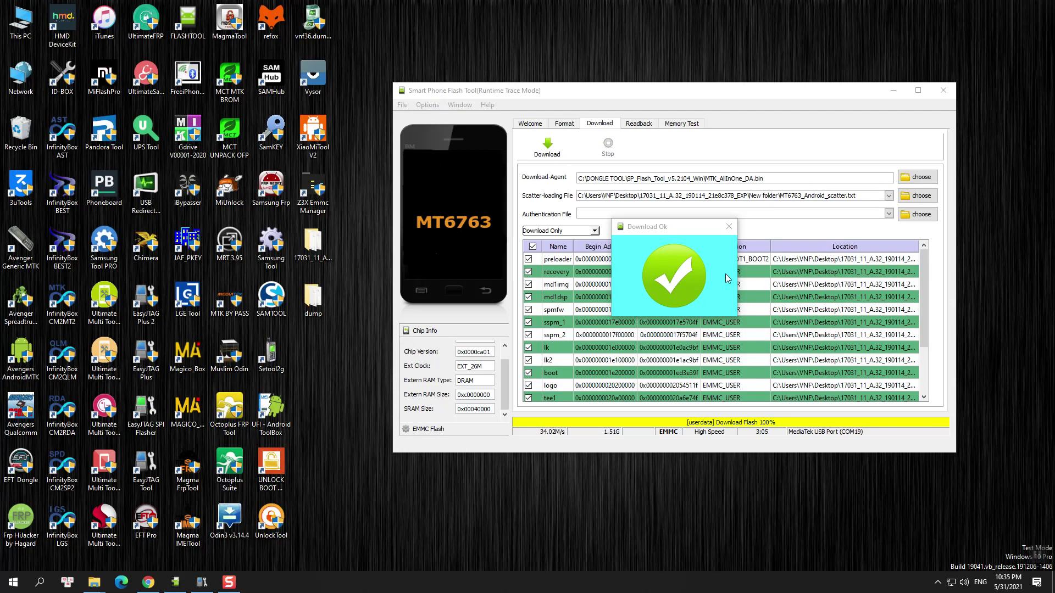
drag(674, 226, 720, 234)
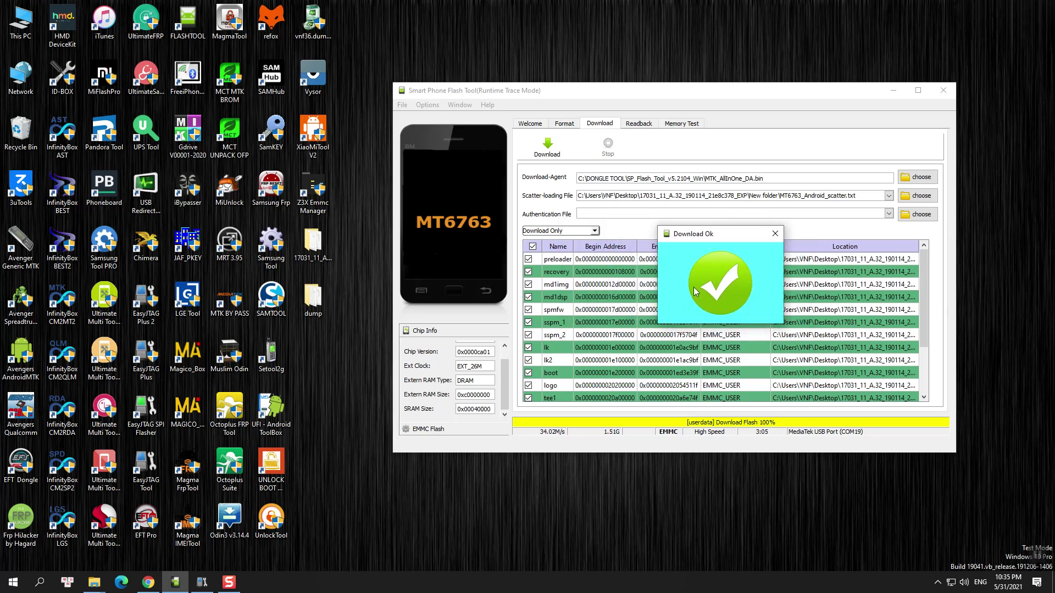